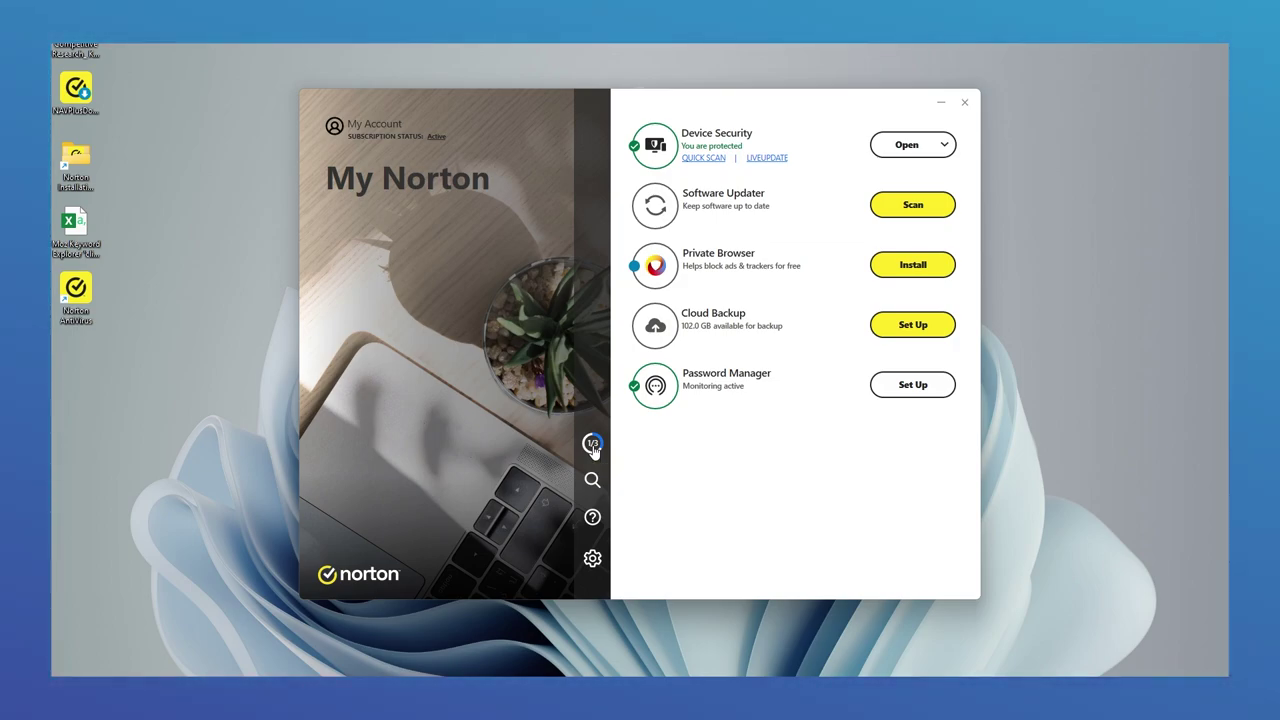
Go through the remaining Feature Setup, skipping Cloud Backup activation, and finish the wizard.
{"action": "left_click", "coordinate": [592, 446]}
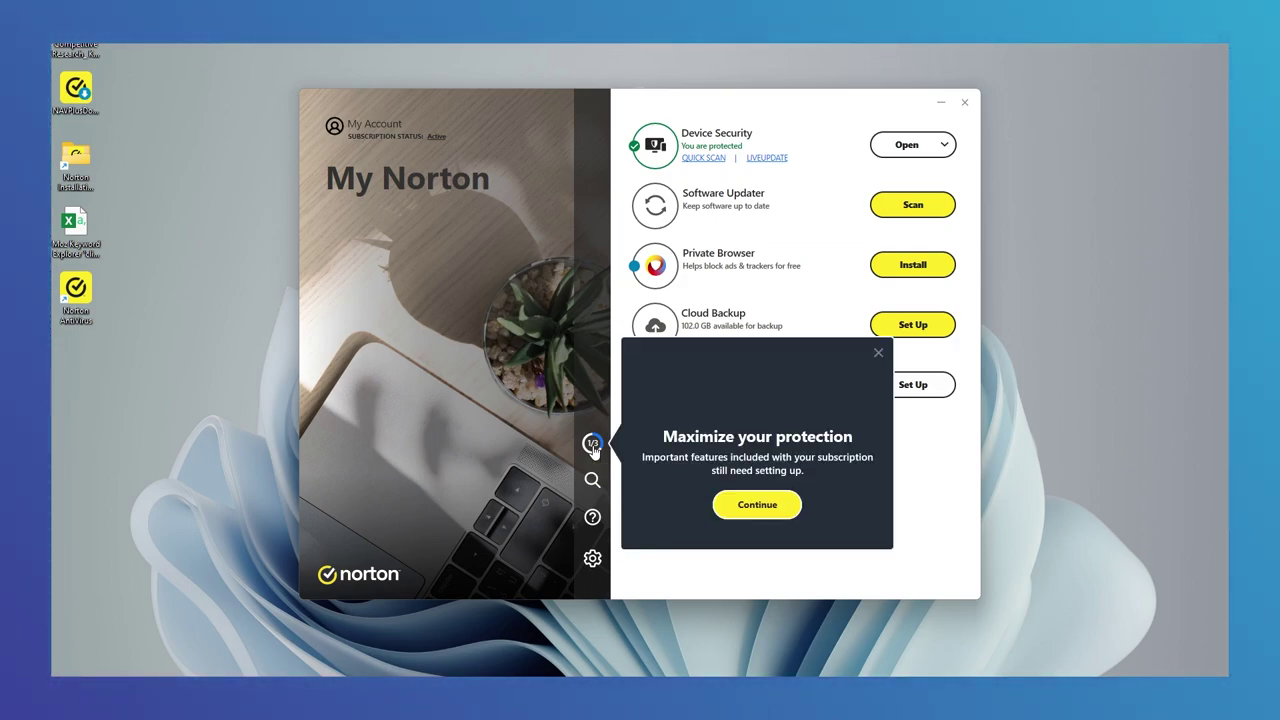
{"action": "left_click", "coordinate": [787, 508]}
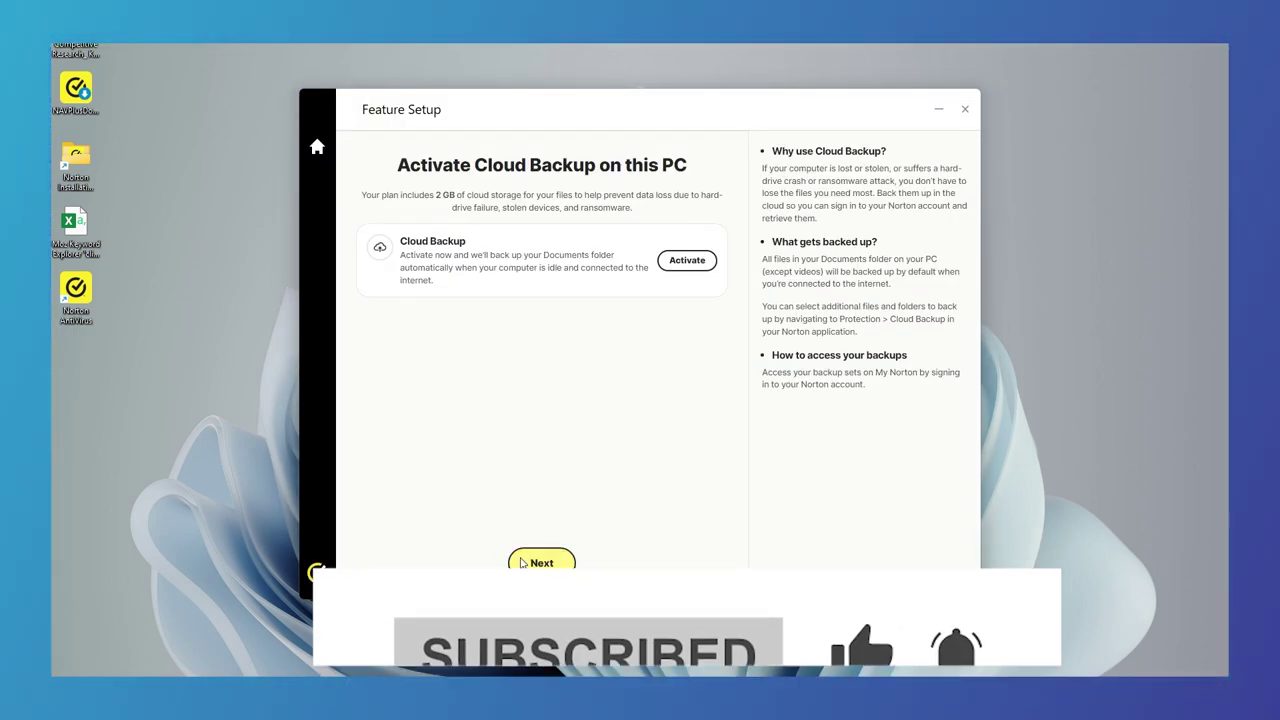
{"action": "left_click", "coordinate": [520, 563]}
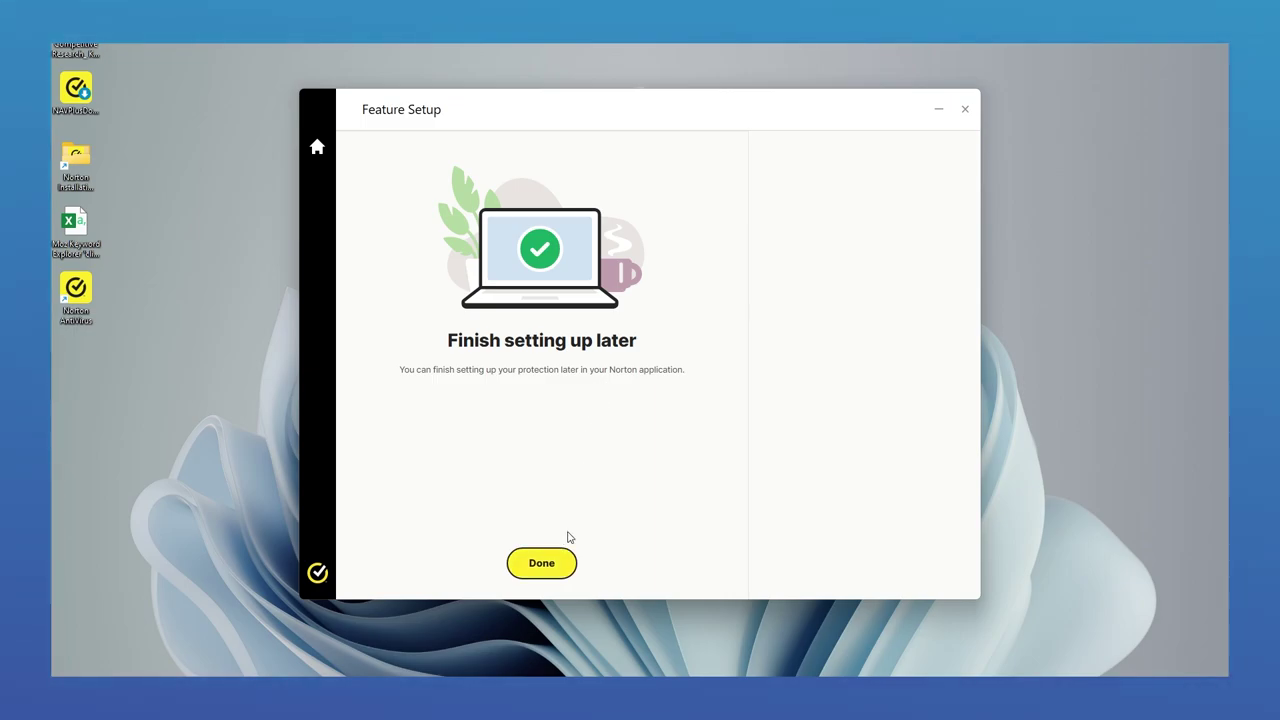
{"action": "left_click", "coordinate": [557, 563]}
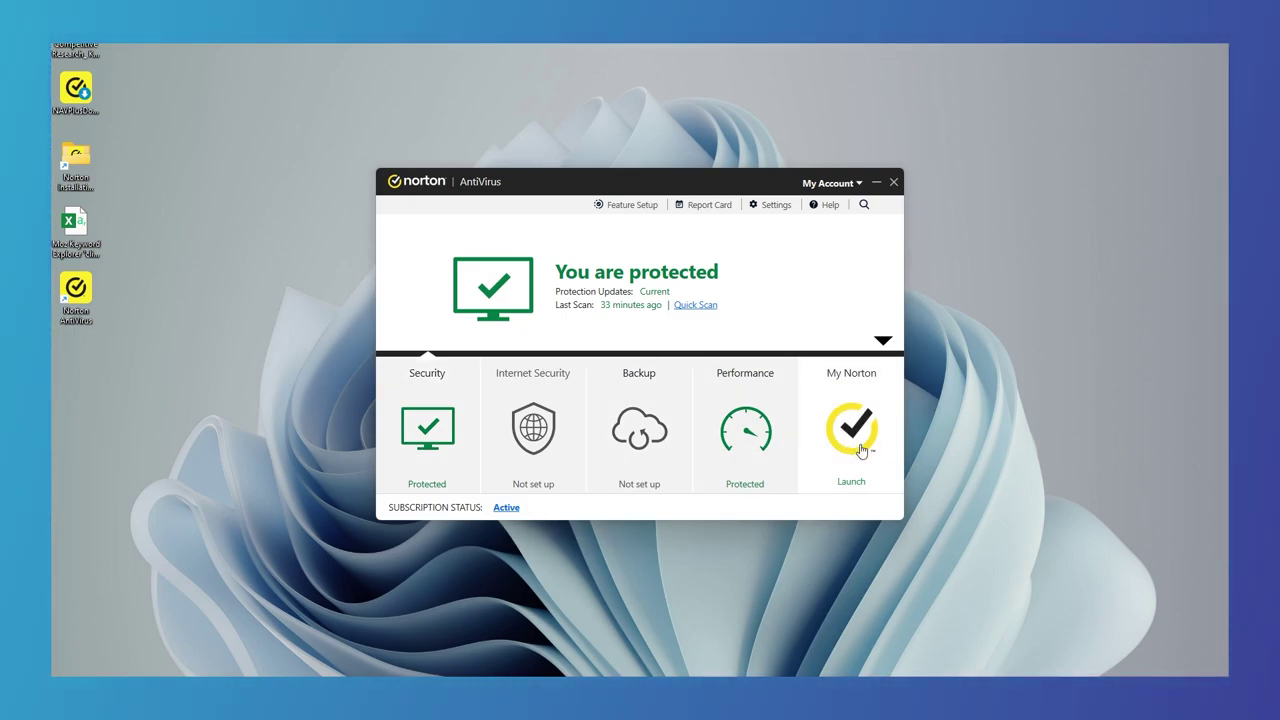
View the My Norton overview from the AntiVirus window and close it again.
{"action": "left_click", "coordinate": [861, 450]}
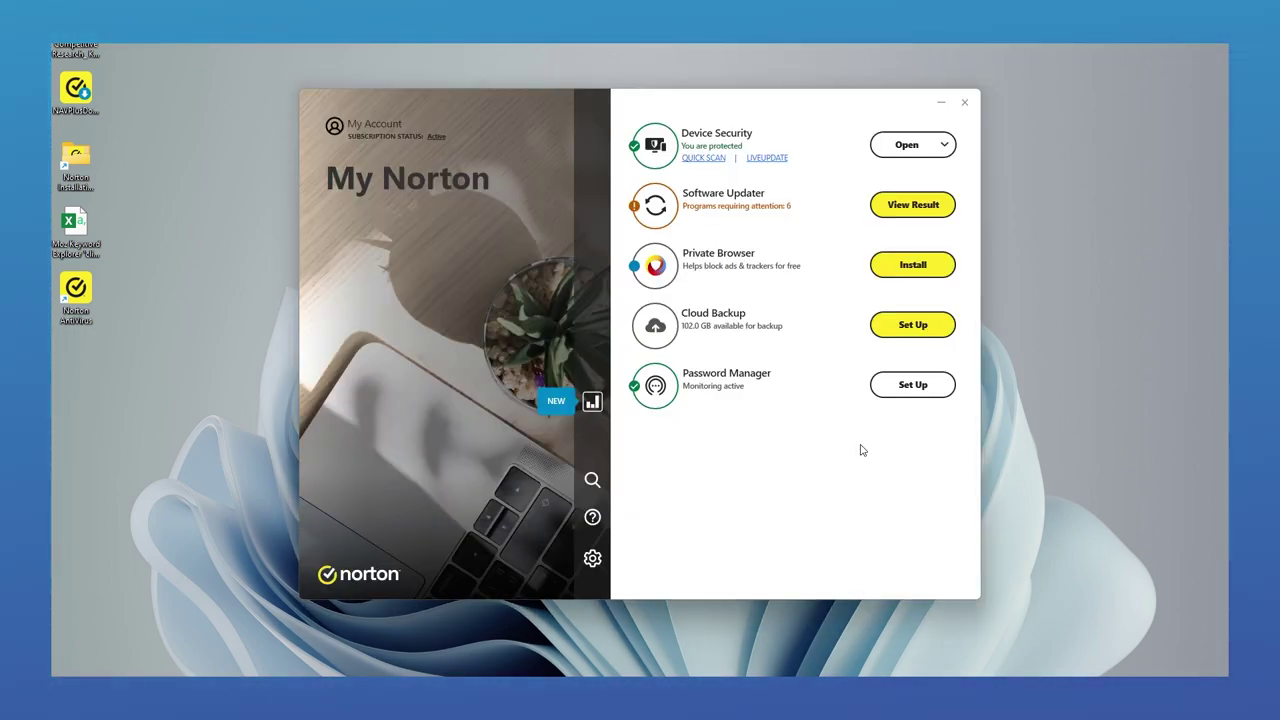
{"action": "left_click", "coordinate": [964, 104]}
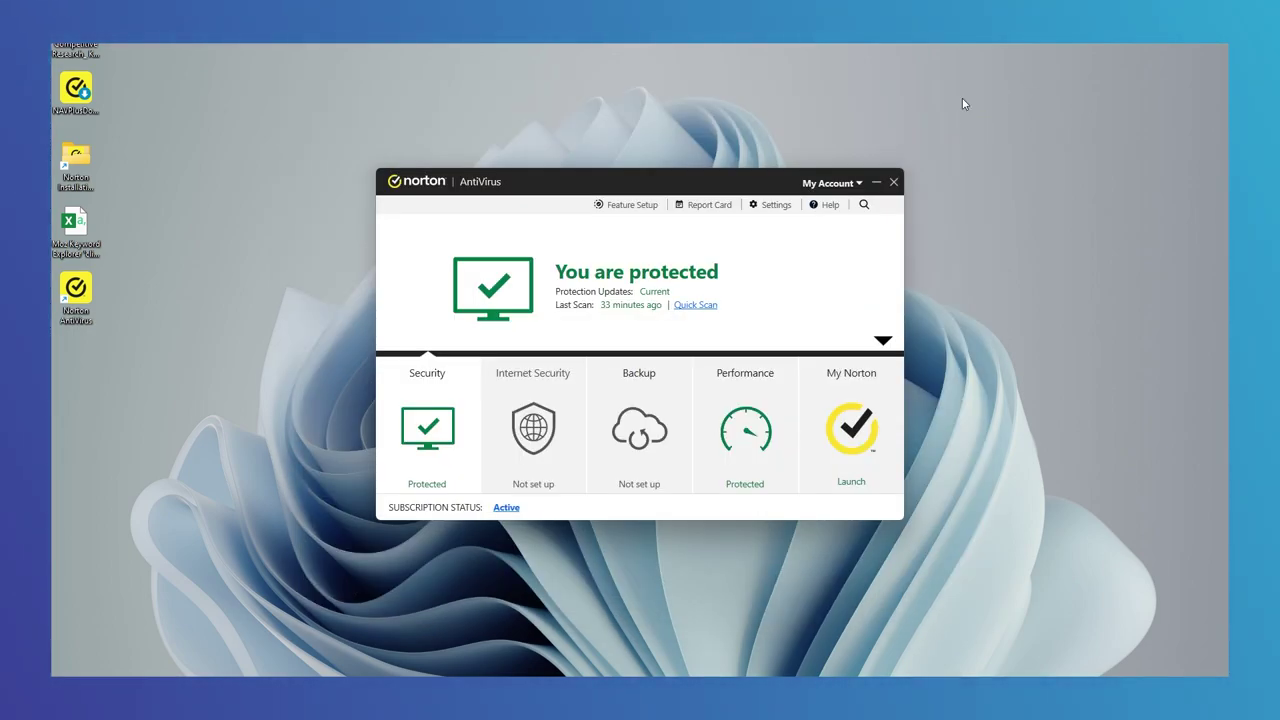
Run LiveUpdate from the Security section and dismiss its completed report.
{"action": "left_click", "coordinate": [428, 430]}
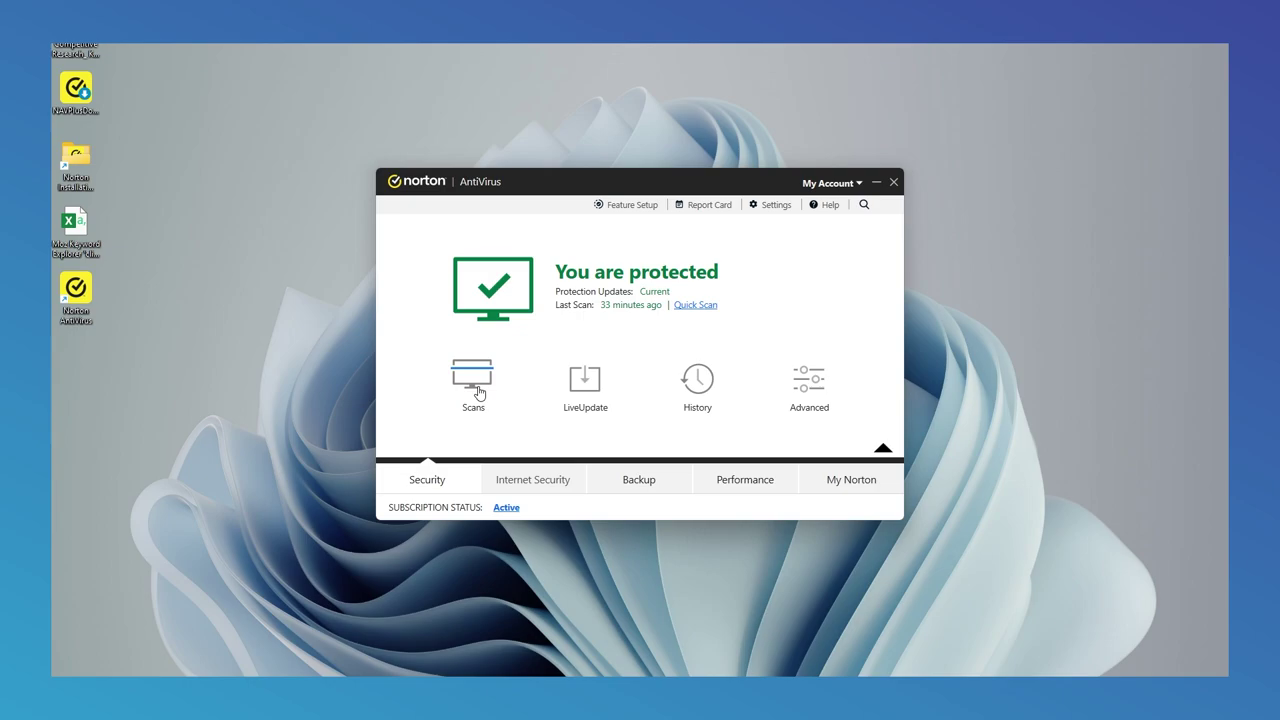
{"action": "left_click", "coordinate": [580, 401]}
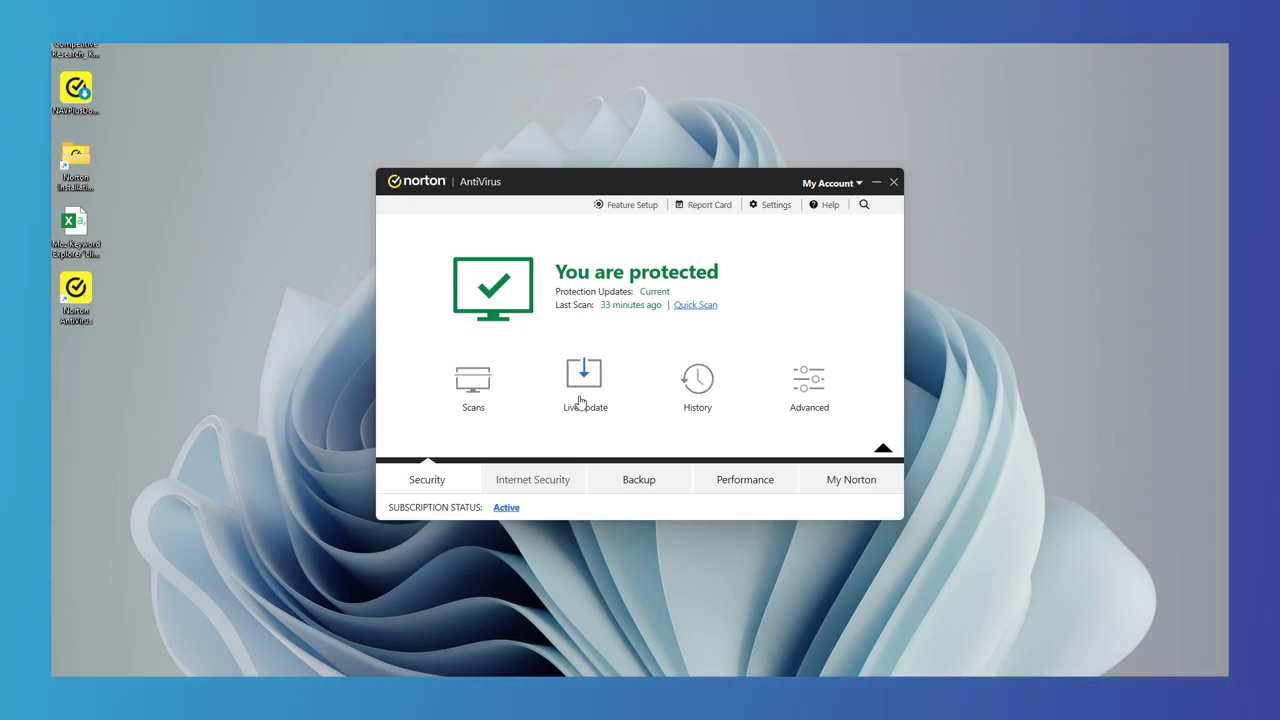
{"action": "left_click", "coordinate": [715, 422]}
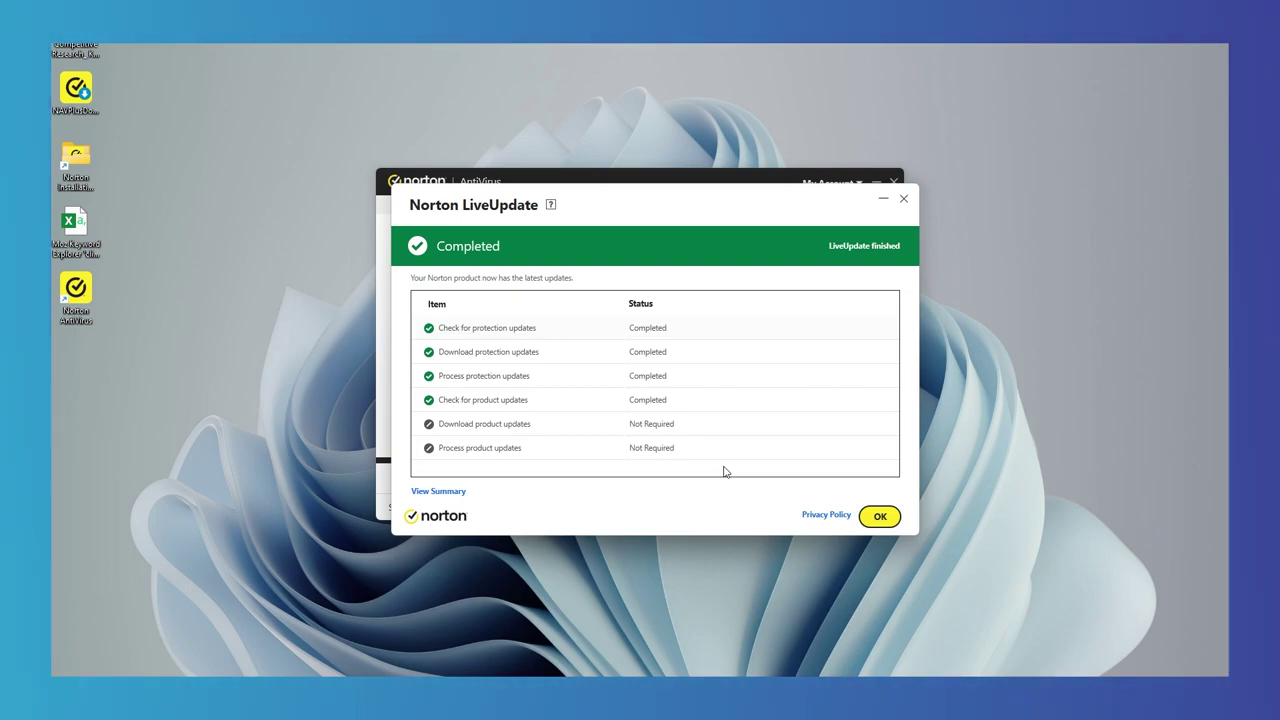
{"action": "left_click", "coordinate": [880, 517]}
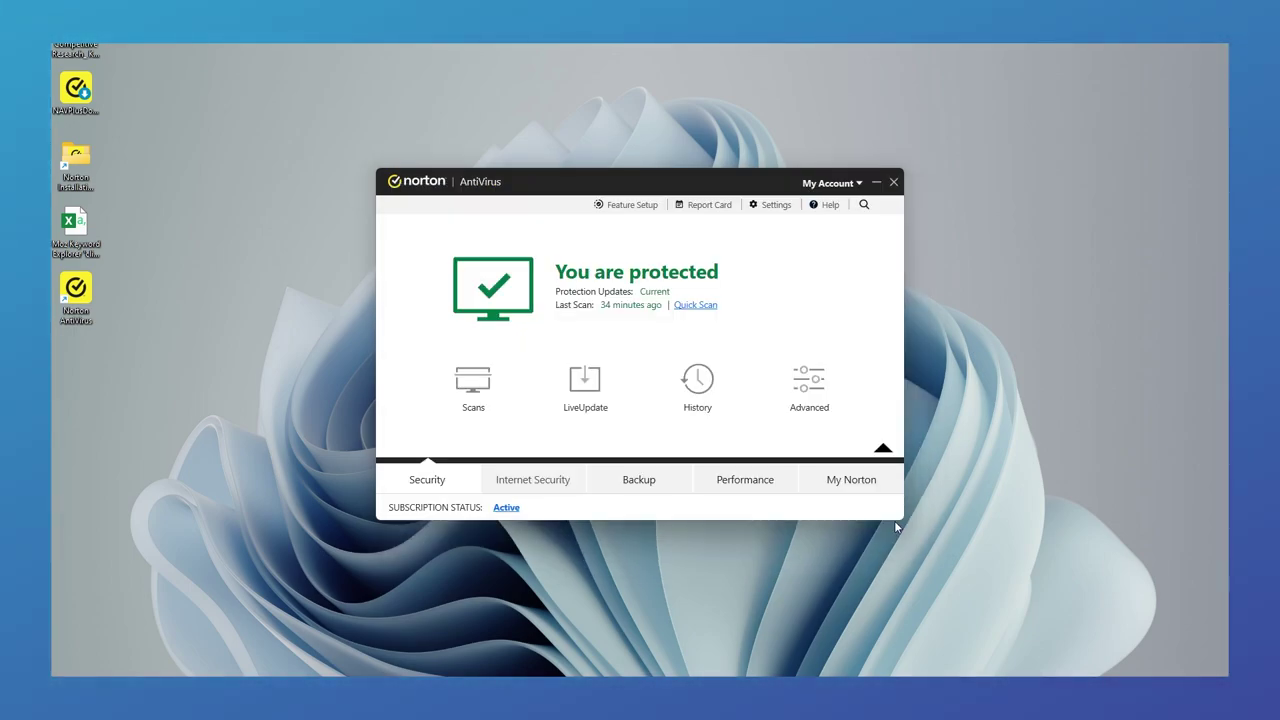
Disable Auto-Protect for 15 minutes in the Advanced security controls, turn it back on and leave the controls.
{"action": "left_click", "coordinate": [824, 389]}
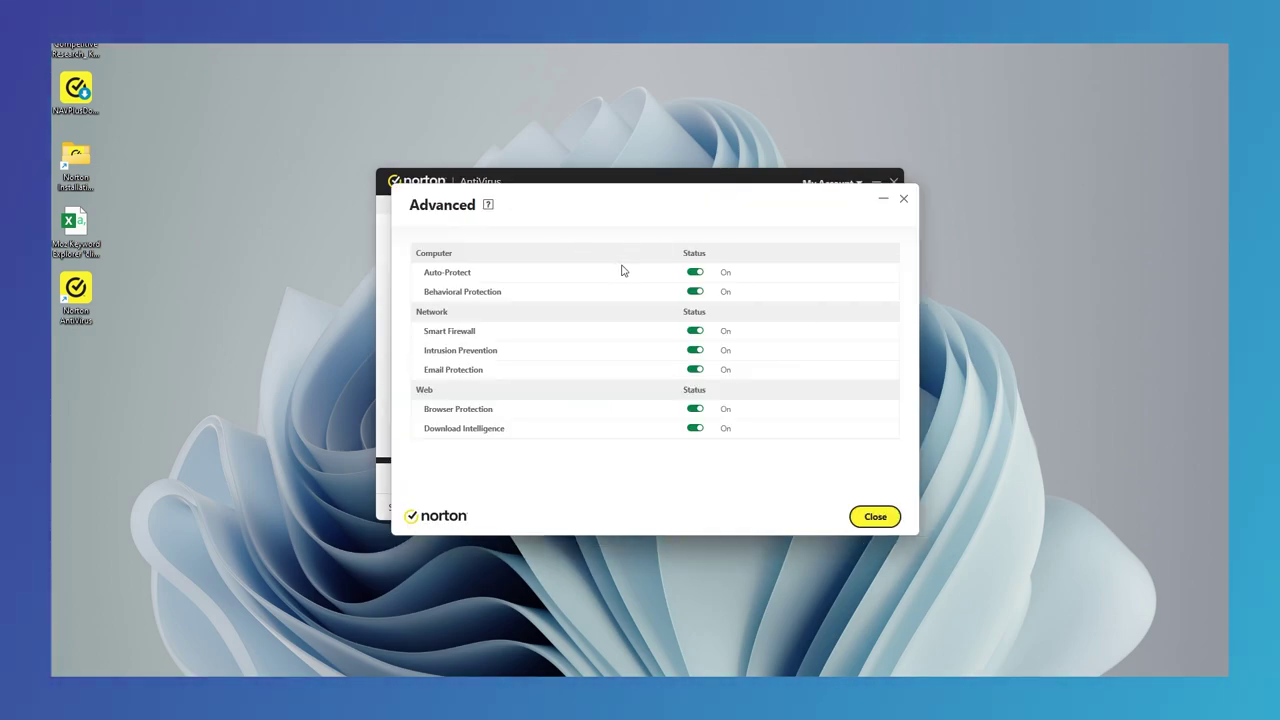
{"action": "left_click", "coordinate": [695, 273]}
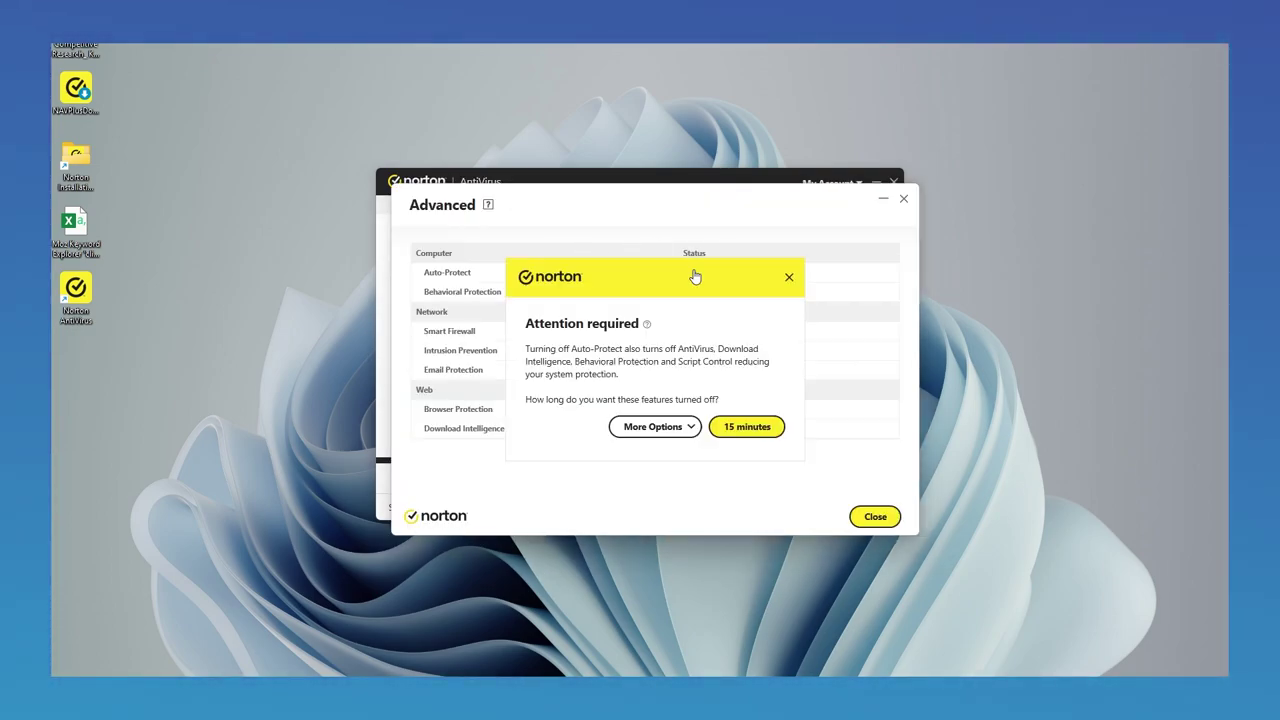
{"action": "left_click", "coordinate": [740, 428]}
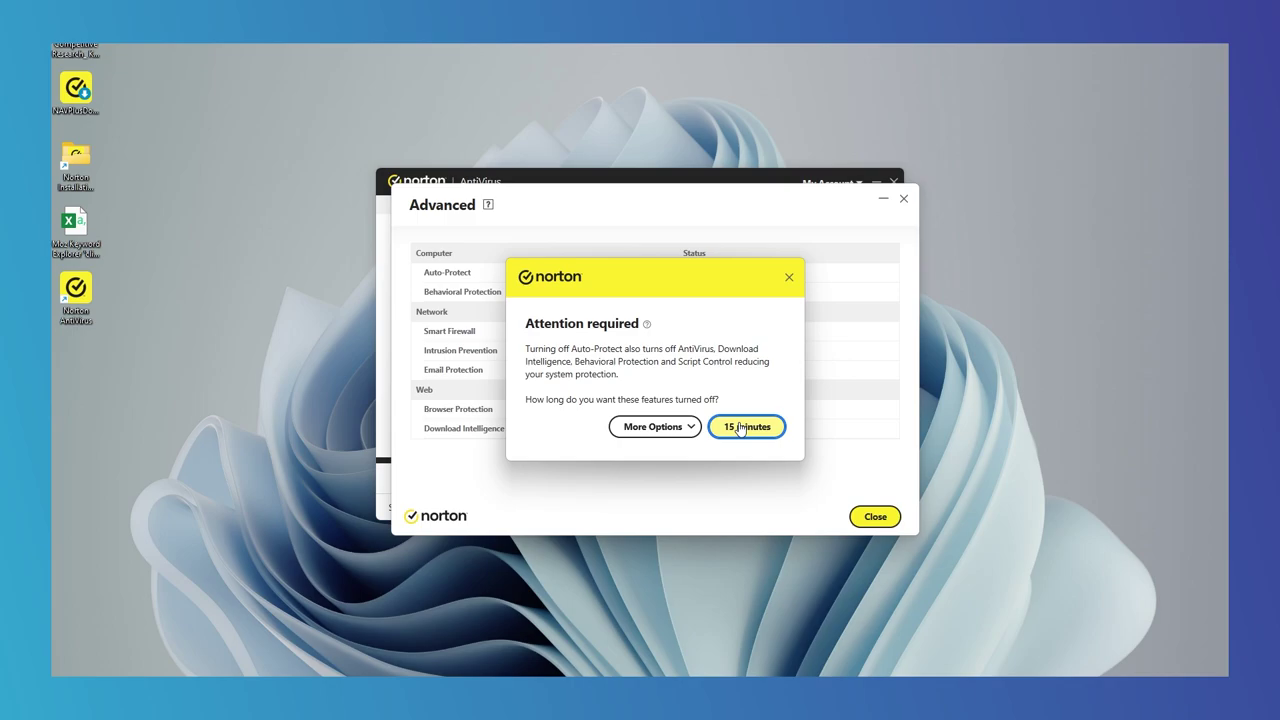
{"action": "left_click", "coordinate": [695, 273]}
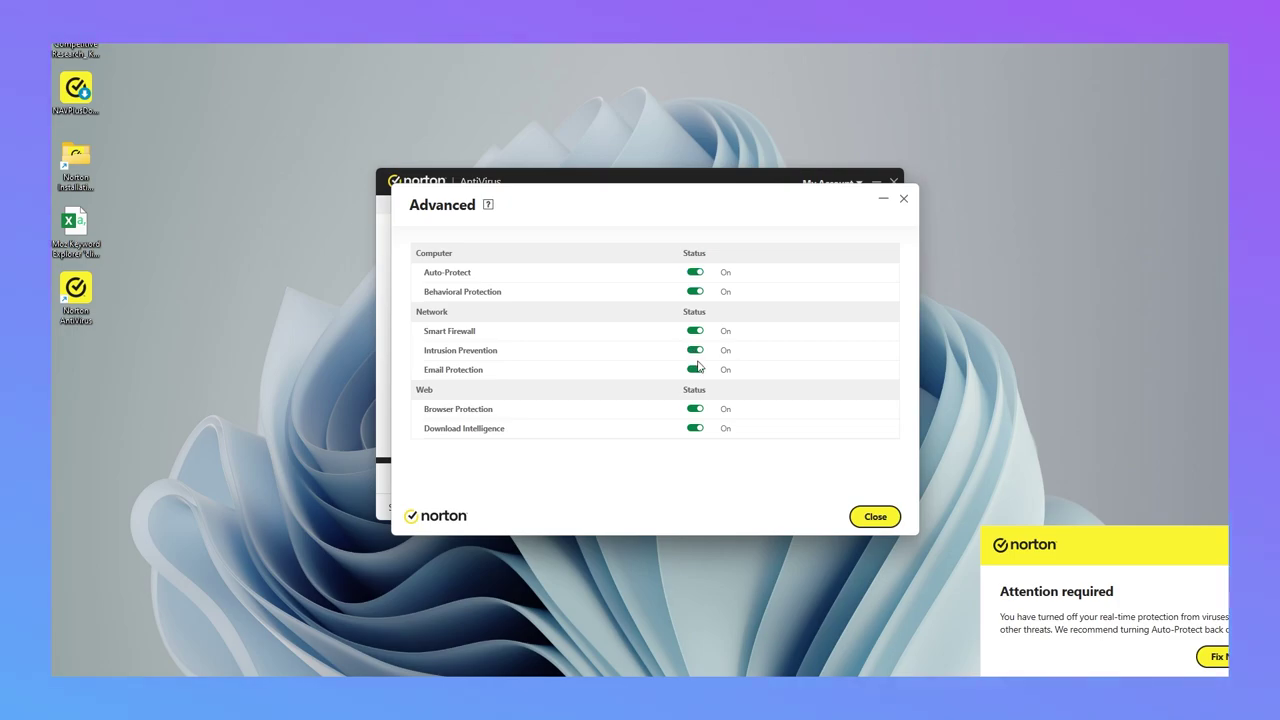
{"action": "key", "text": "Escape"}
Look through the Internet Security section and its Norton Safe Search Extensions page, and view the Backup section.
{"action": "left_click", "coordinate": [512, 484]}
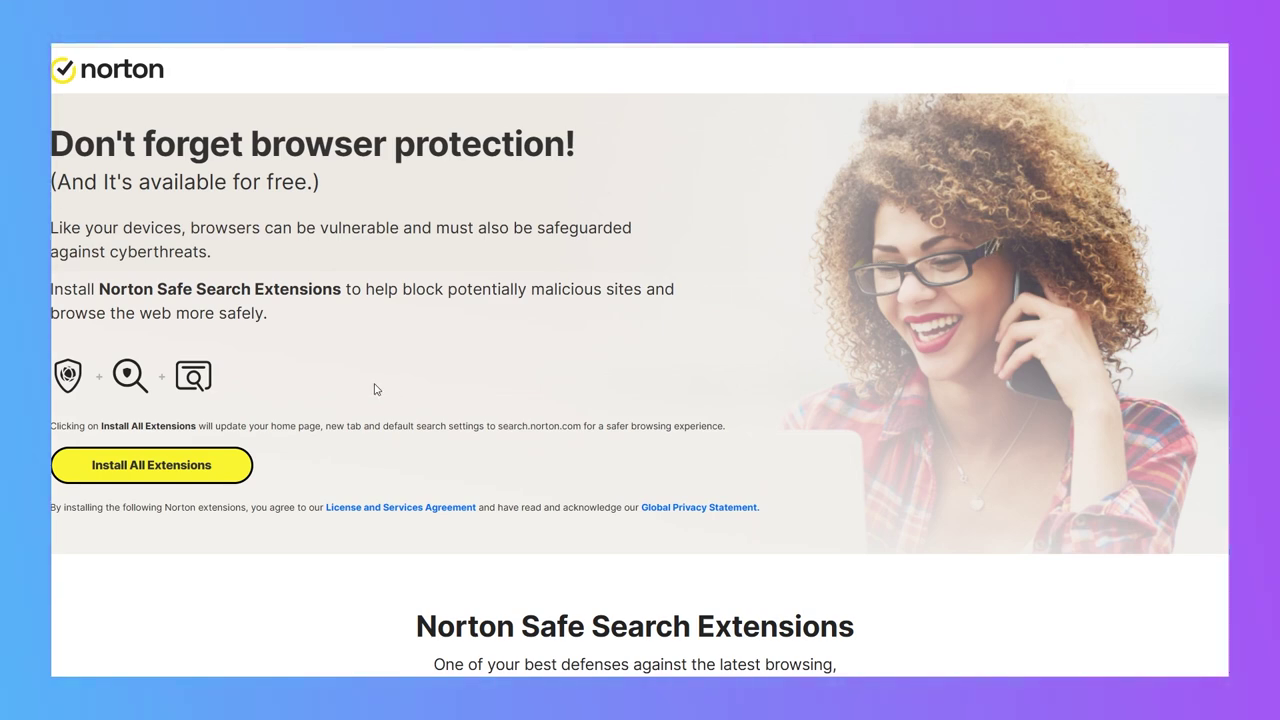
{"action": "scroll", "coordinate": [375, 389], "scroll_direction": "down", "scroll_amount": 1}
{"action": "scroll", "coordinate": [149, 460], "scroll_direction": "down", "scroll_amount": 4}
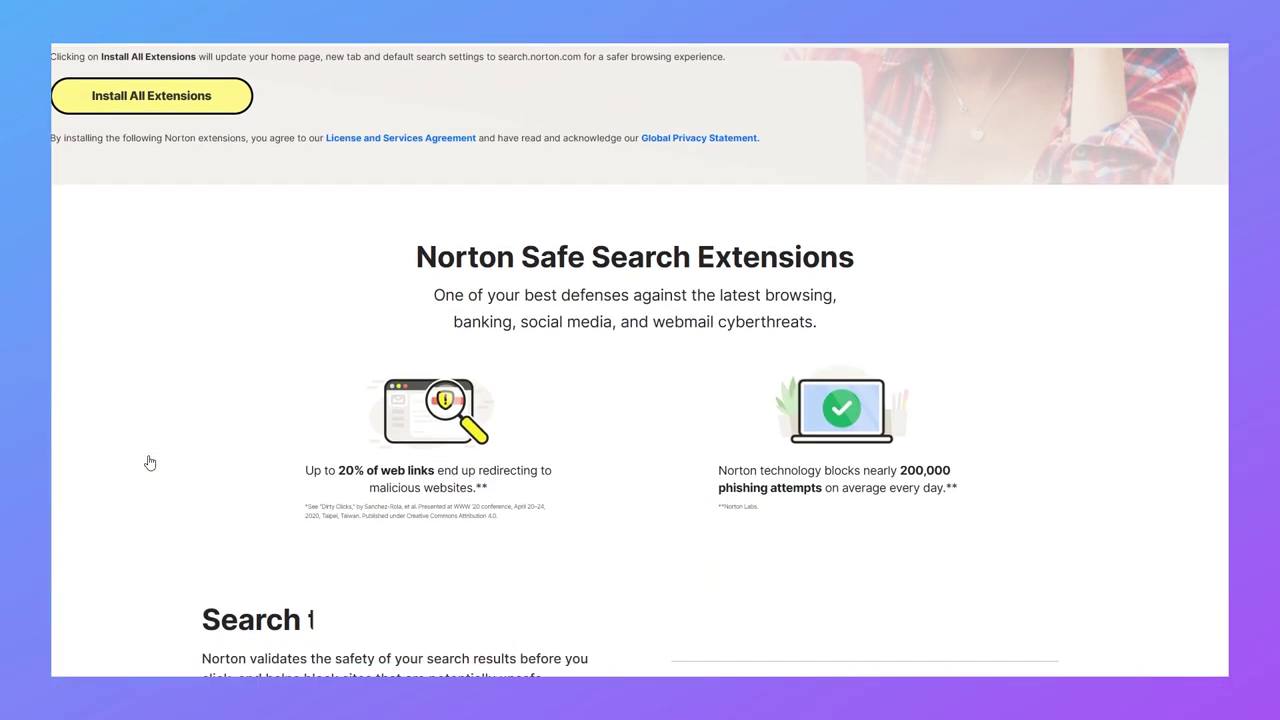
{"action": "scroll", "coordinate": [149, 460], "scroll_direction": "up", "scroll_amount": 4}
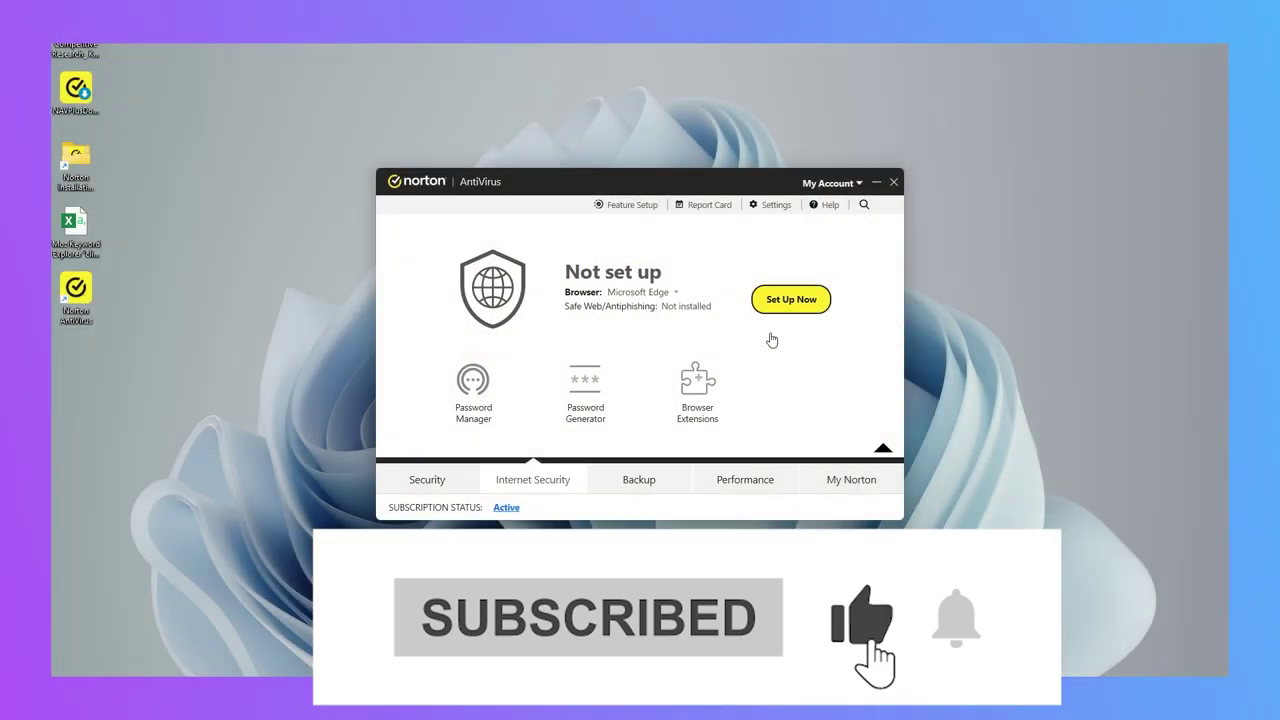
{"action": "left_click", "coordinate": [638, 482]}
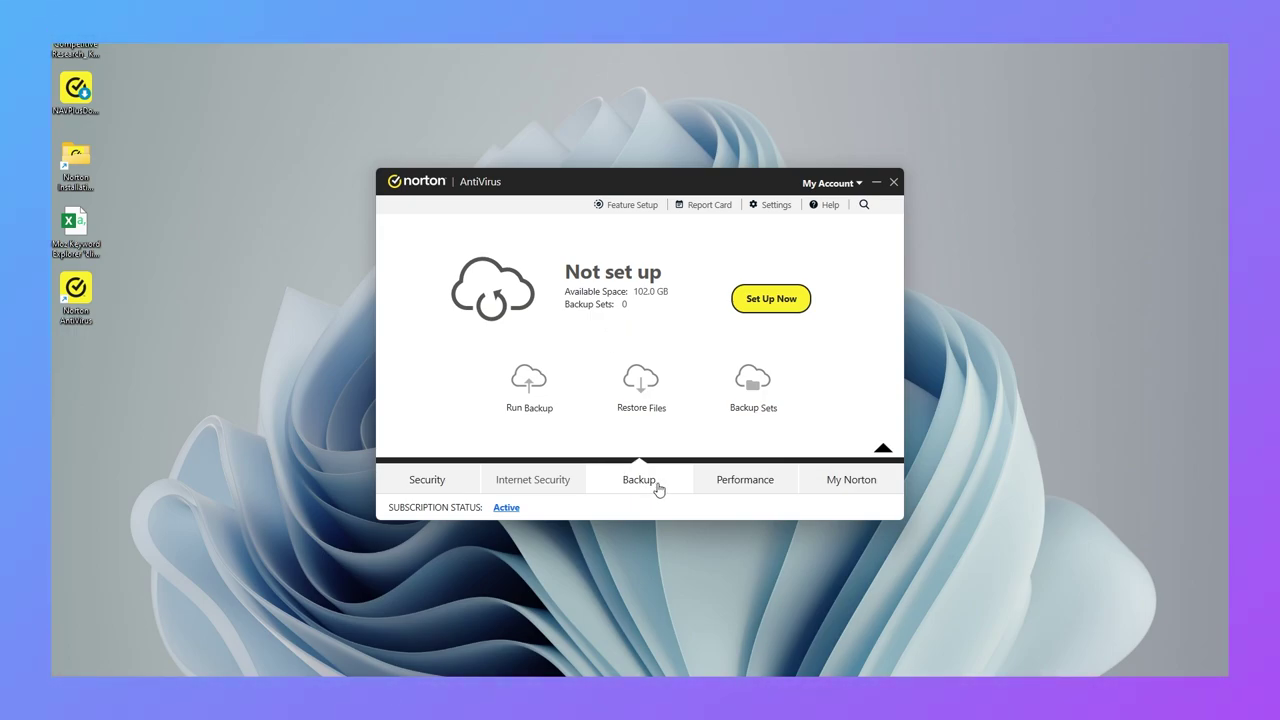
Run the Optimize Disk and File Cleanup tools in the Performance section.
{"action": "left_click", "coordinate": [743, 490]}
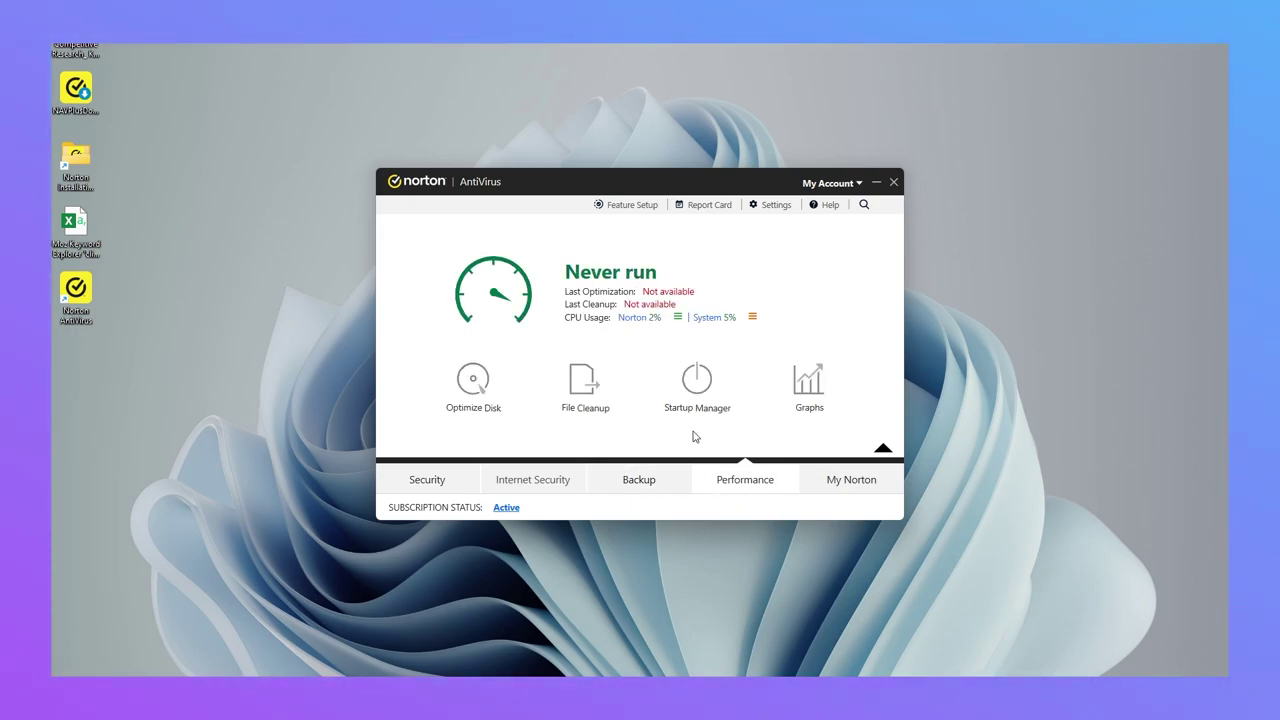
{"action": "left_click", "coordinate": [487, 388]}
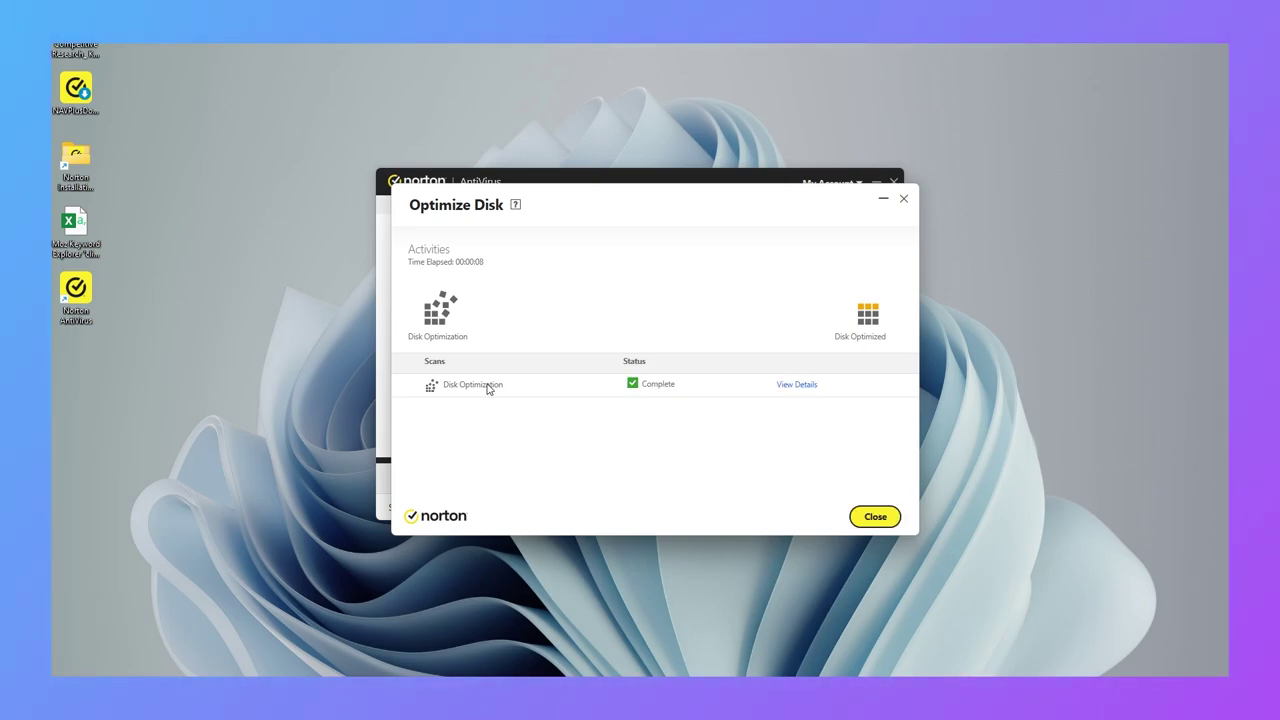
{"action": "left_click", "coordinate": [875, 517]}
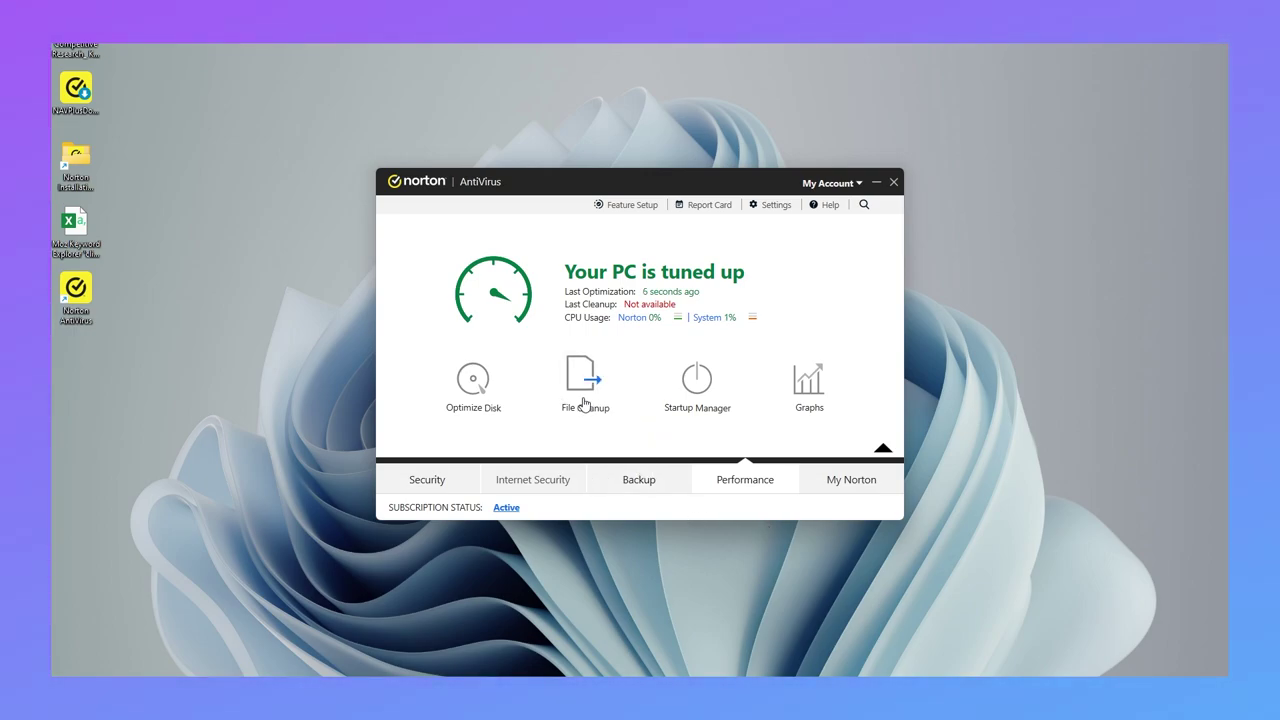
{"action": "left_click", "coordinate": [704, 393]}
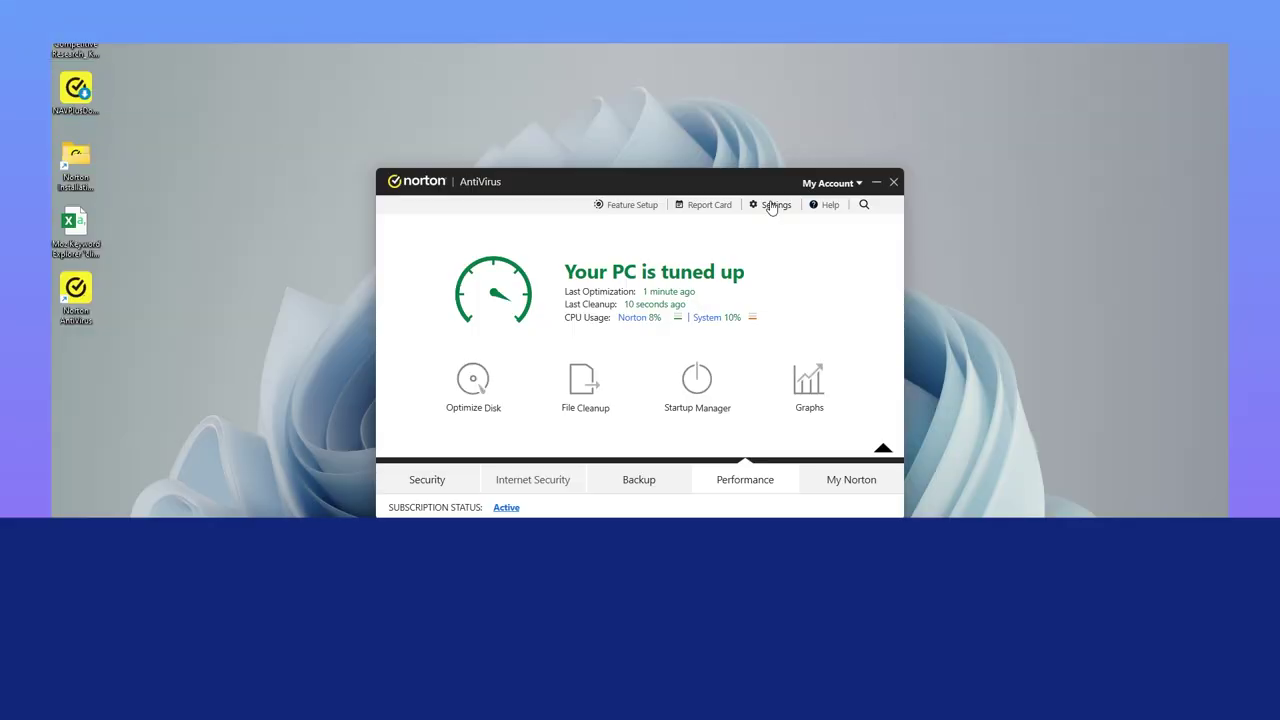
Open the Antivirus settings and look at the available Boot Time Protection levels without changing the selection.
{"action": "left_click", "coordinate": [771, 205]}
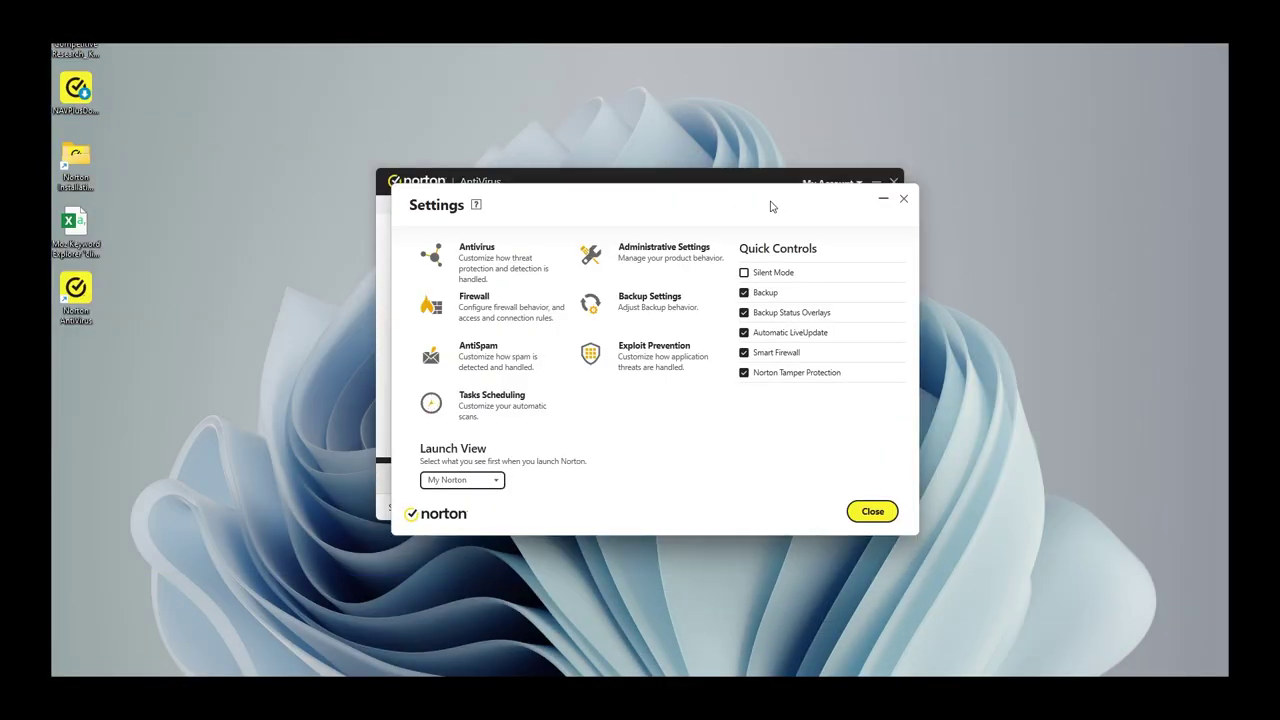
{"action": "left_click", "coordinate": [475, 252]}
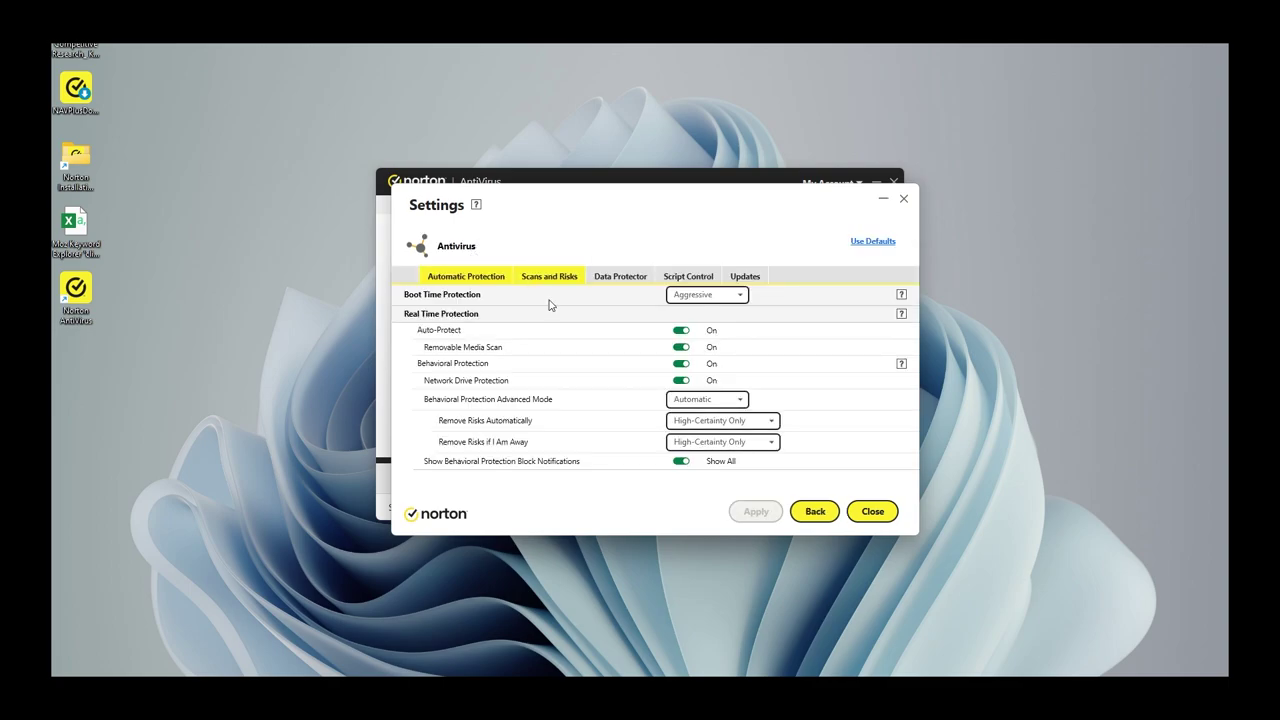
{"action": "left_click", "coordinate": [687, 297]}
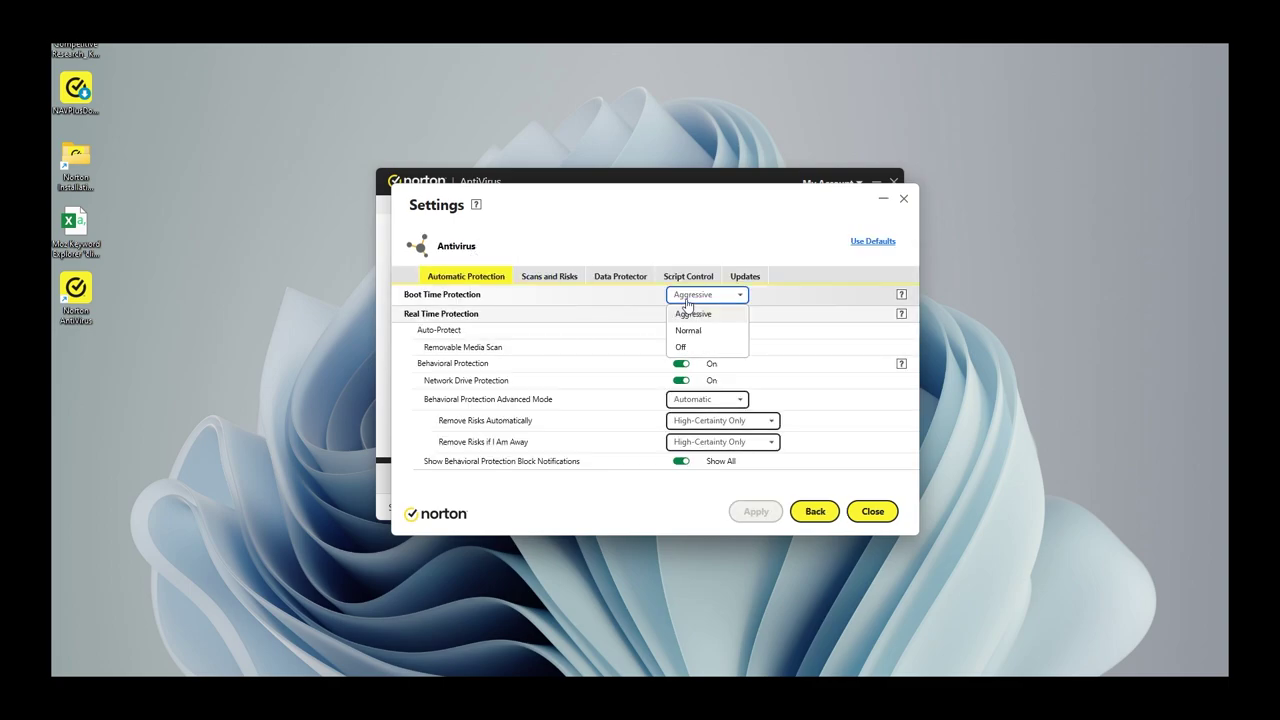
{"action": "left_click", "coordinate": [690, 295]}
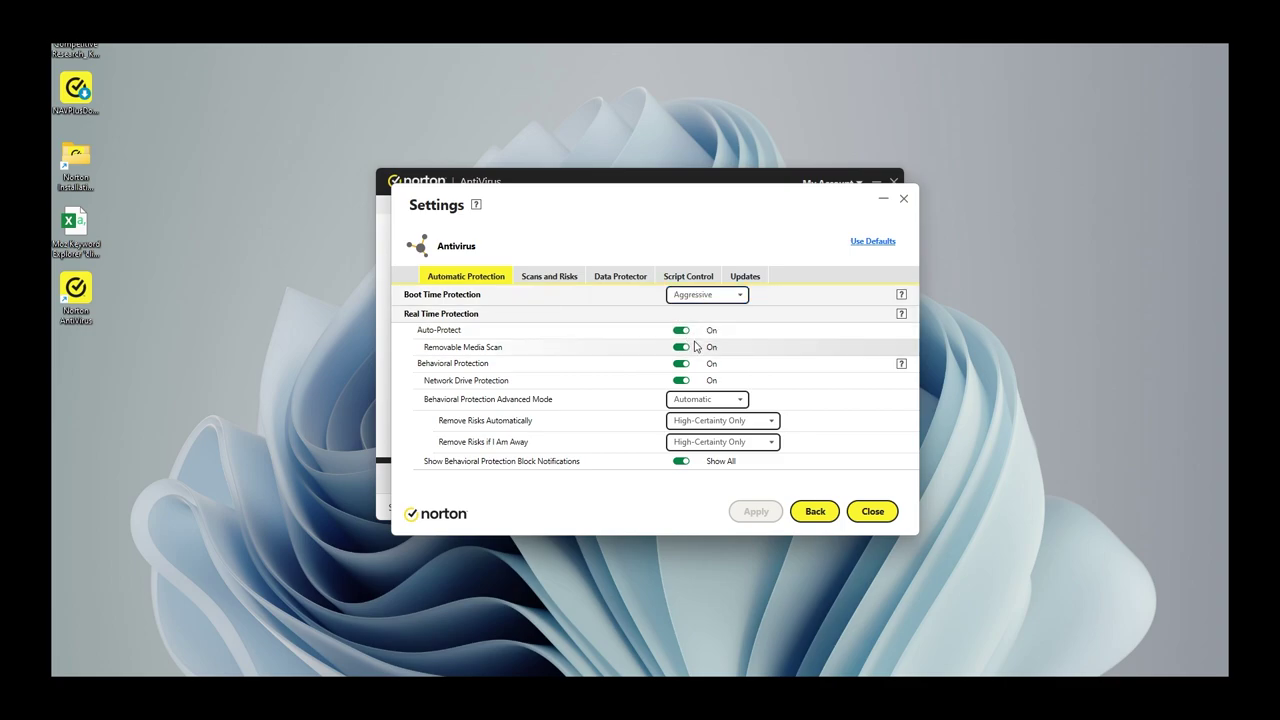
Review the Scans and Risks, Data Protector, Script Control and Updates settings of Antivirus, and return to the settings overview.
{"action": "left_click", "coordinate": [563, 277]}
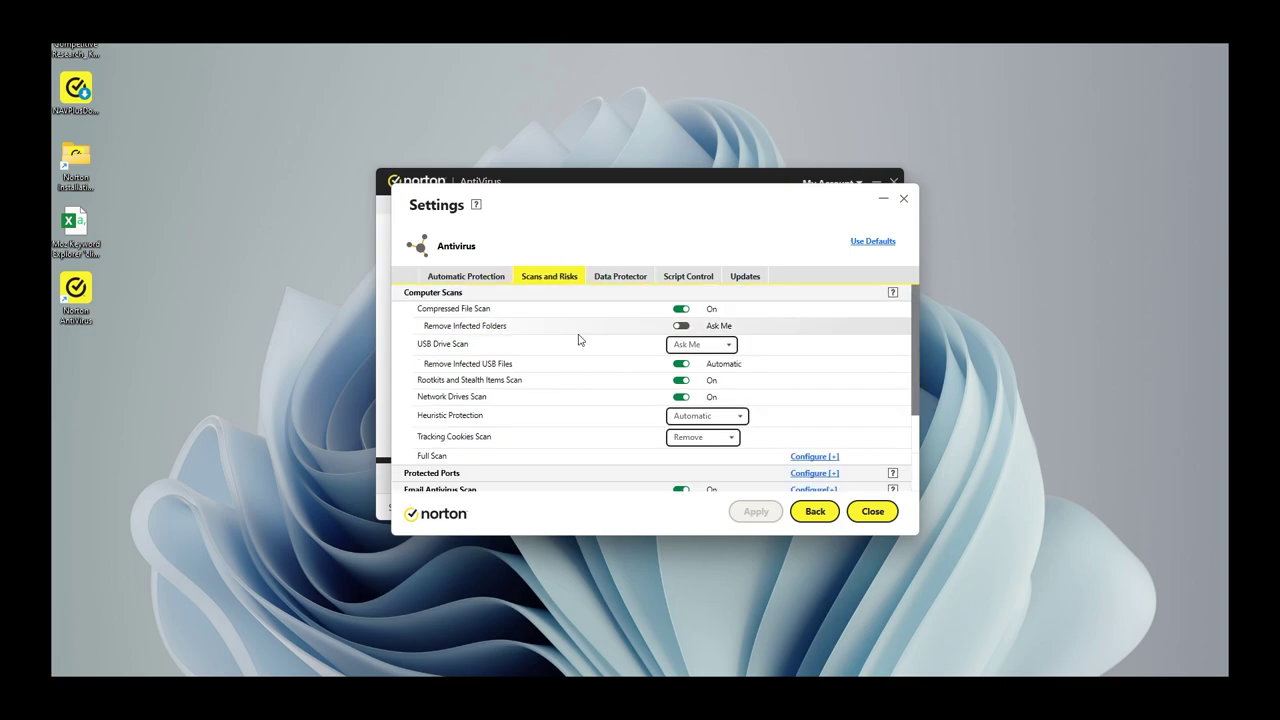
{"action": "scroll", "coordinate": [578, 340], "scroll_direction": "down", "scroll_amount": 3}
{"action": "scroll", "coordinate": [578, 340], "scroll_direction": "up", "scroll_amount": 5}
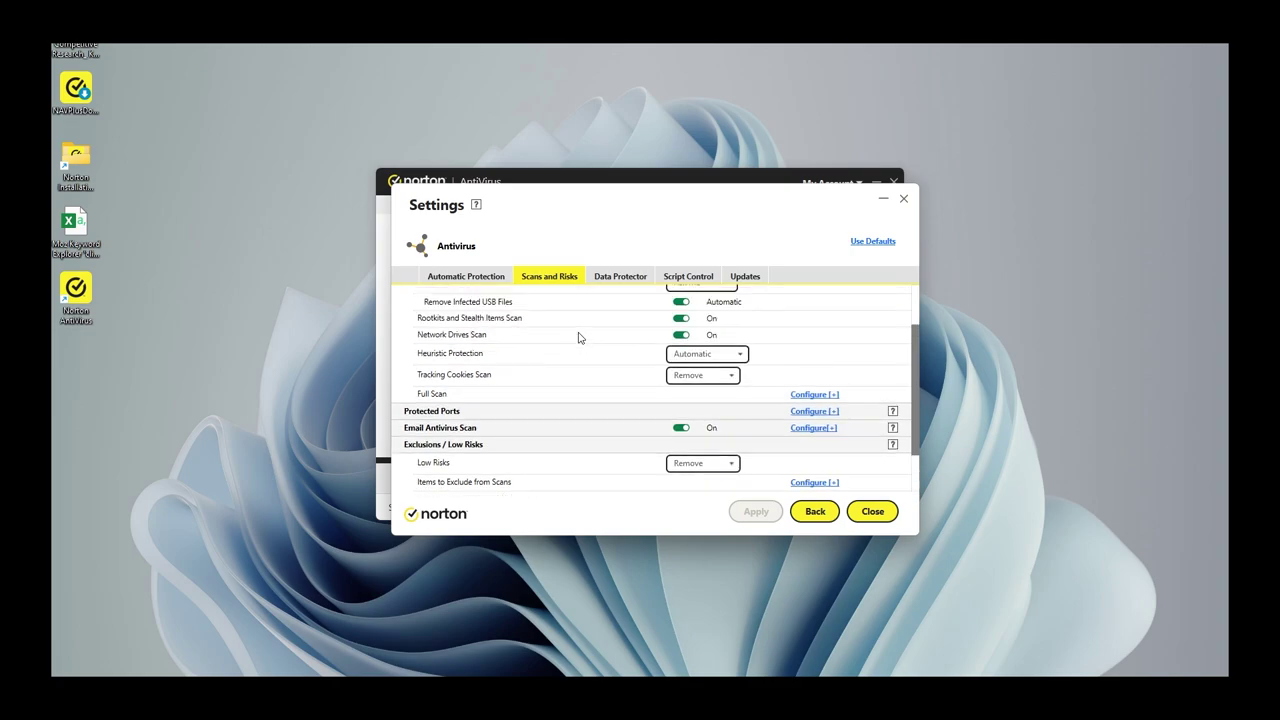
{"action": "left_click", "coordinate": [620, 276]}
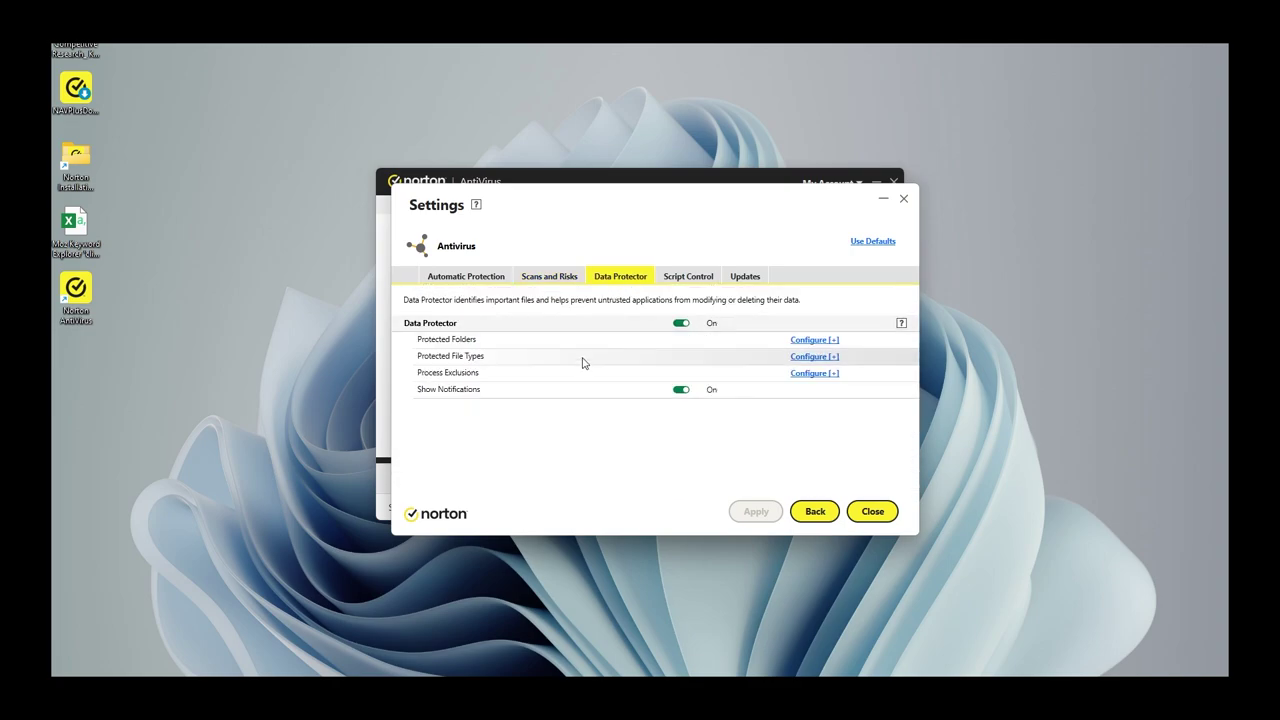
{"action": "left_click", "coordinate": [680, 284]}
{"action": "left_click", "coordinate": [740, 280]}
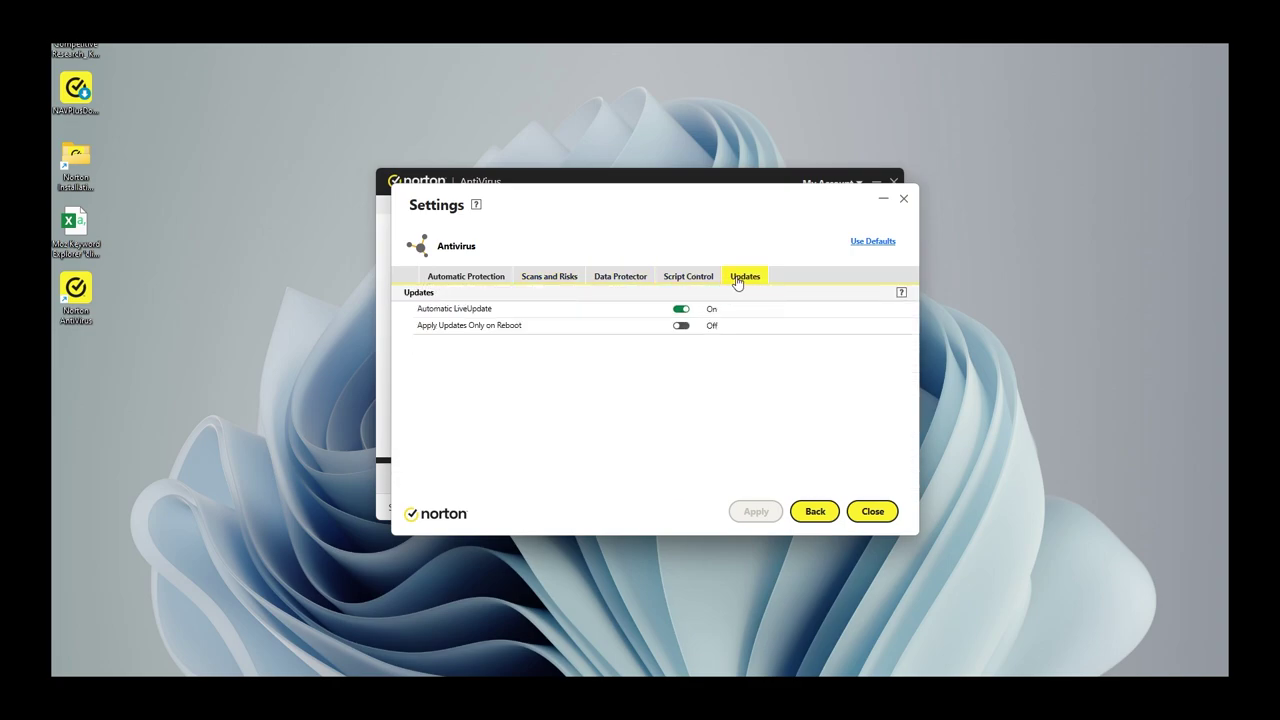
{"action": "left_click", "coordinate": [815, 511]}
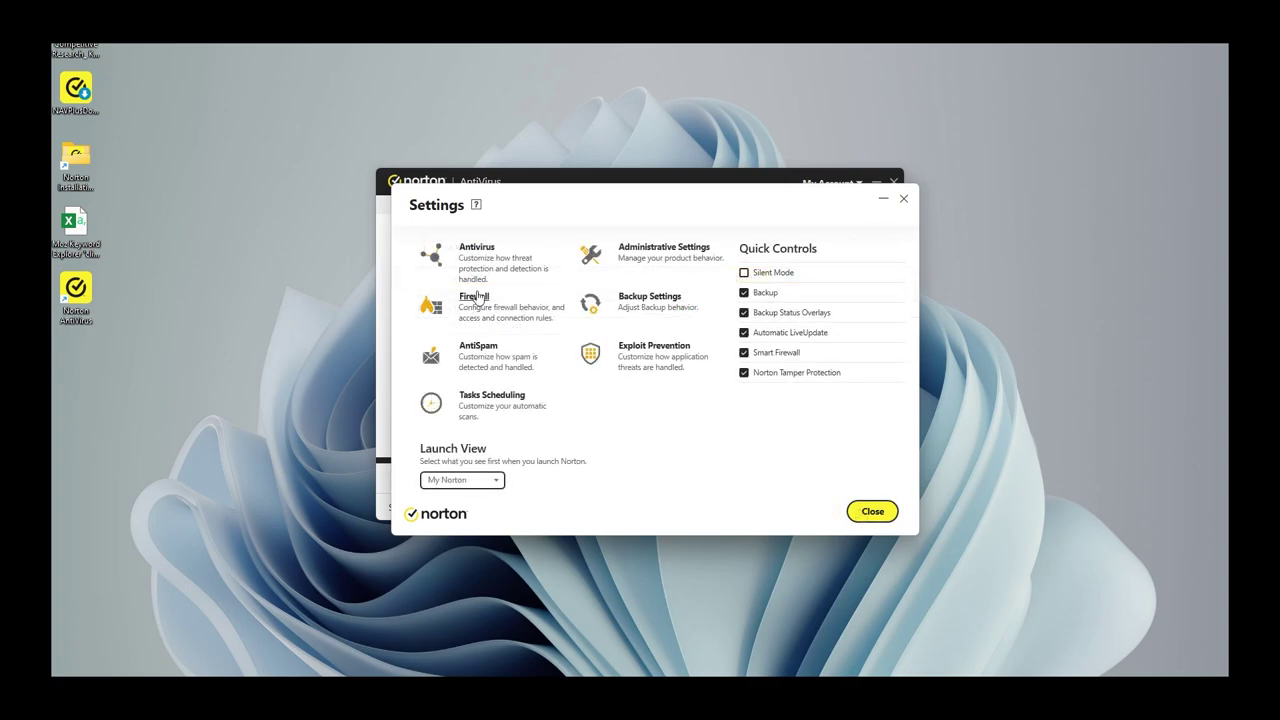
Examine the Firewall's General Settings and its Program Control list.
{"action": "left_click", "coordinate": [477, 295]}
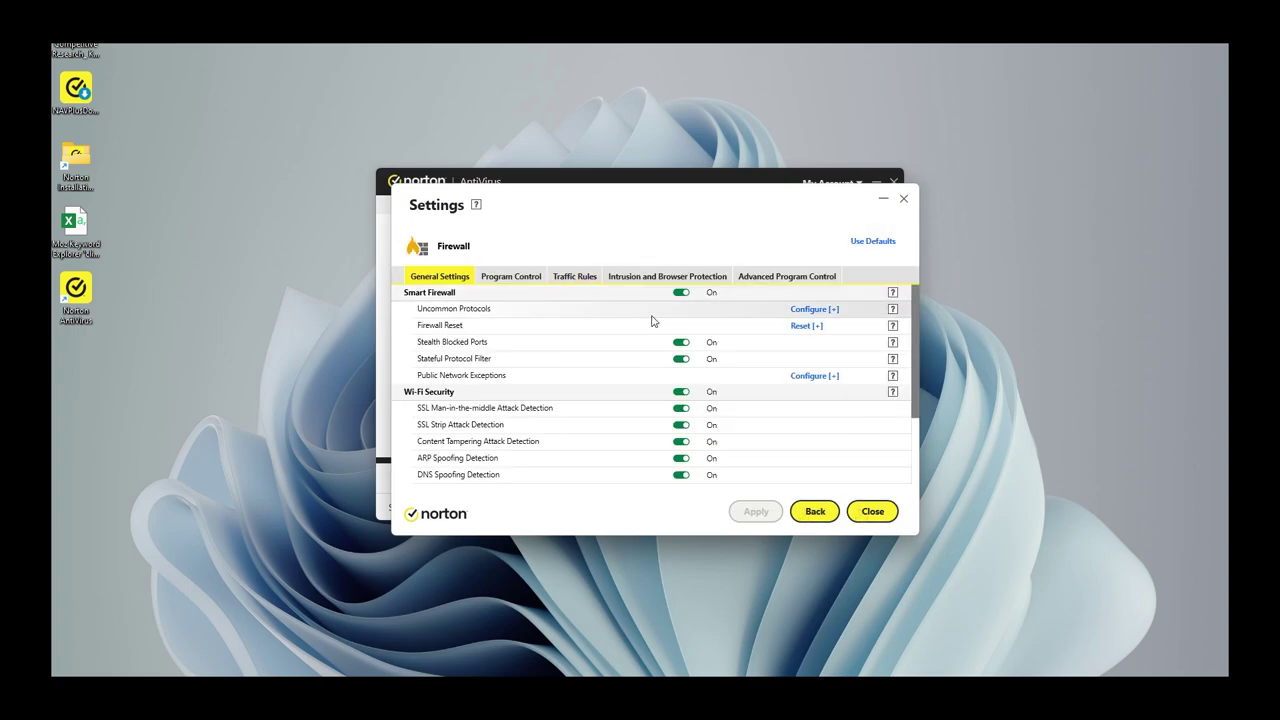
{"action": "scroll", "coordinate": [651, 320], "scroll_direction": "down", "scroll_amount": 3}
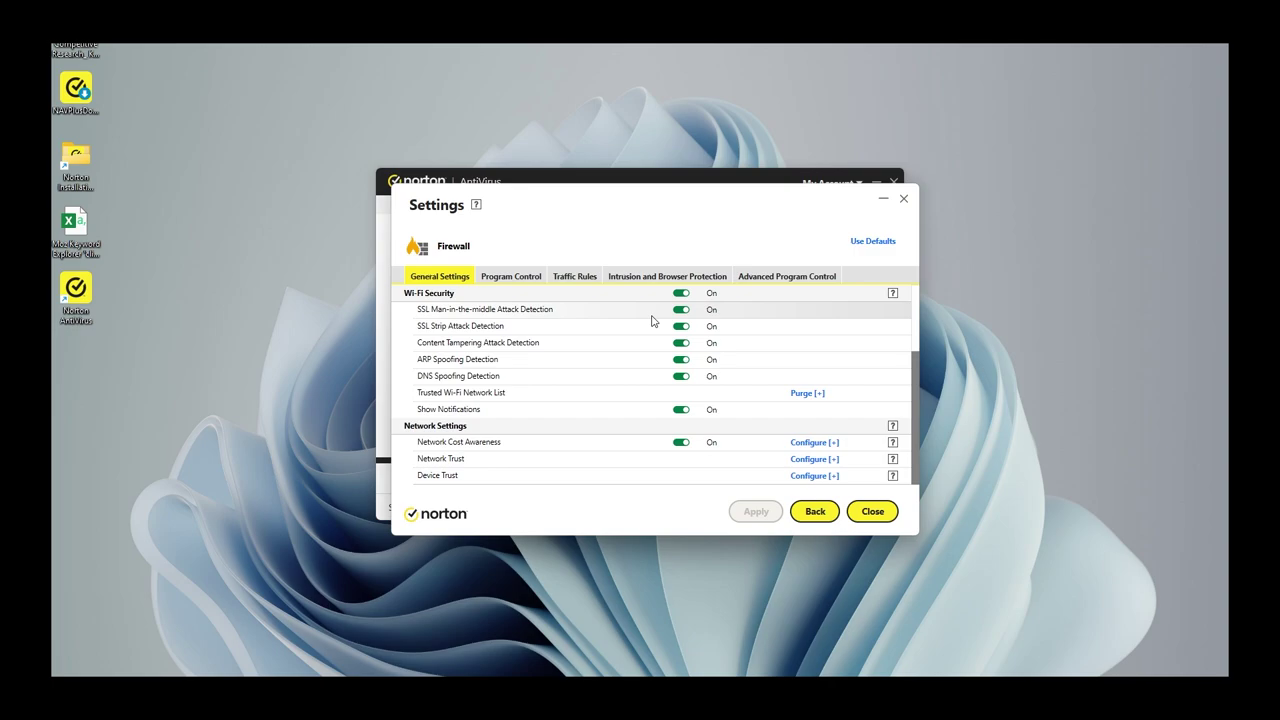
{"action": "scroll", "coordinate": [651, 320], "scroll_direction": "up", "scroll_amount": 3}
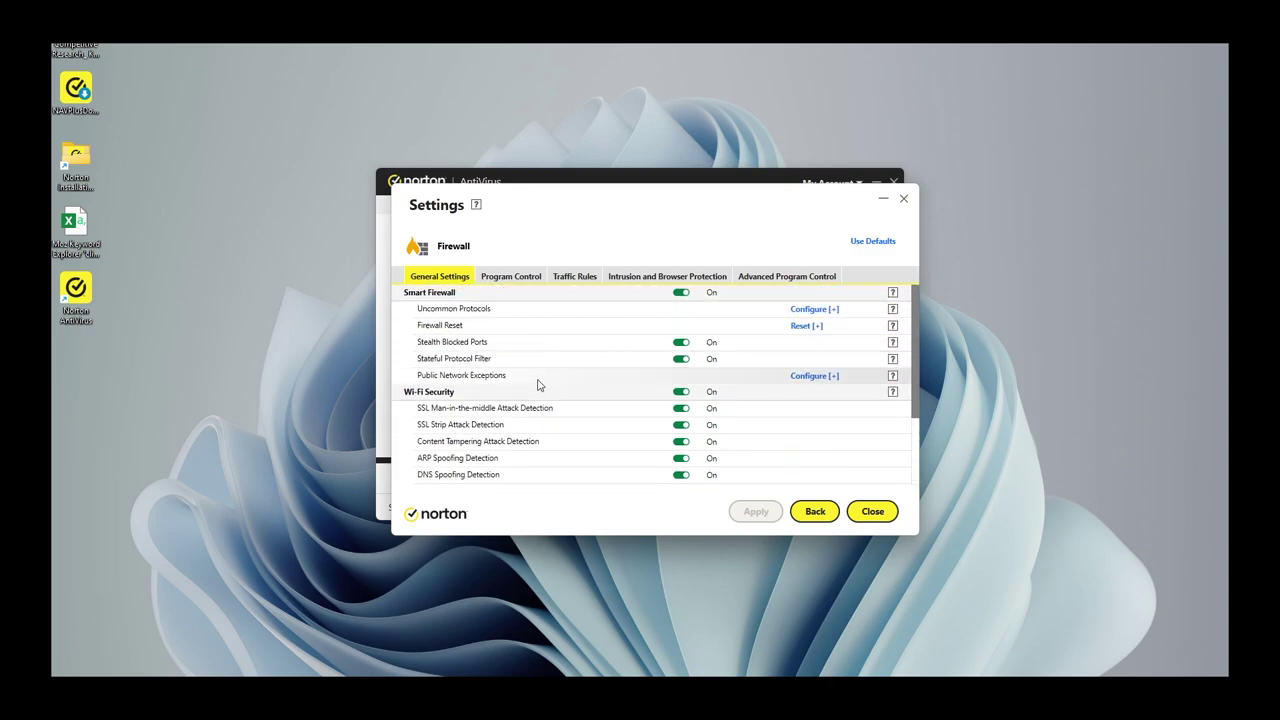
{"action": "left_click", "coordinate": [497, 279]}
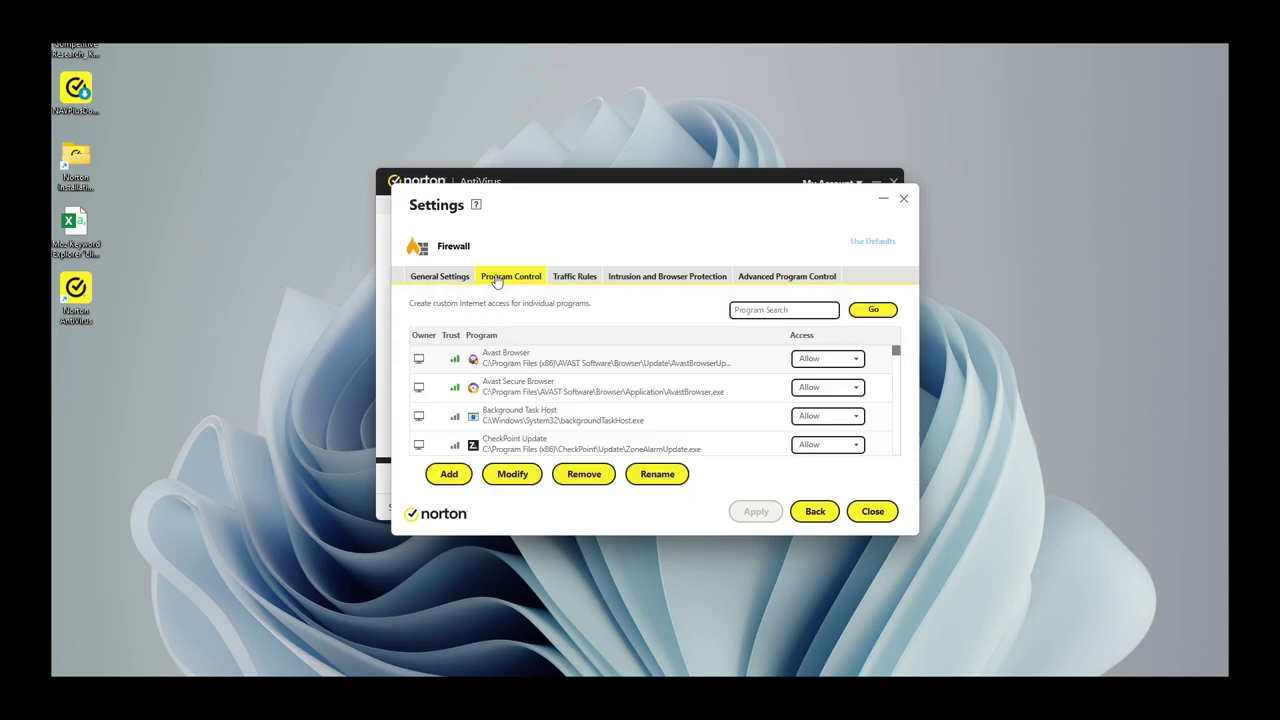
Try a different access option for Avast Browser in Program Control and set it back to Allow.
{"action": "left_click", "coordinate": [836, 360]}
{"action": "left_click", "coordinate": [812, 394]}
{"action": "left_click", "coordinate": [820, 362]}
{"action": "left_click", "coordinate": [812, 377]}
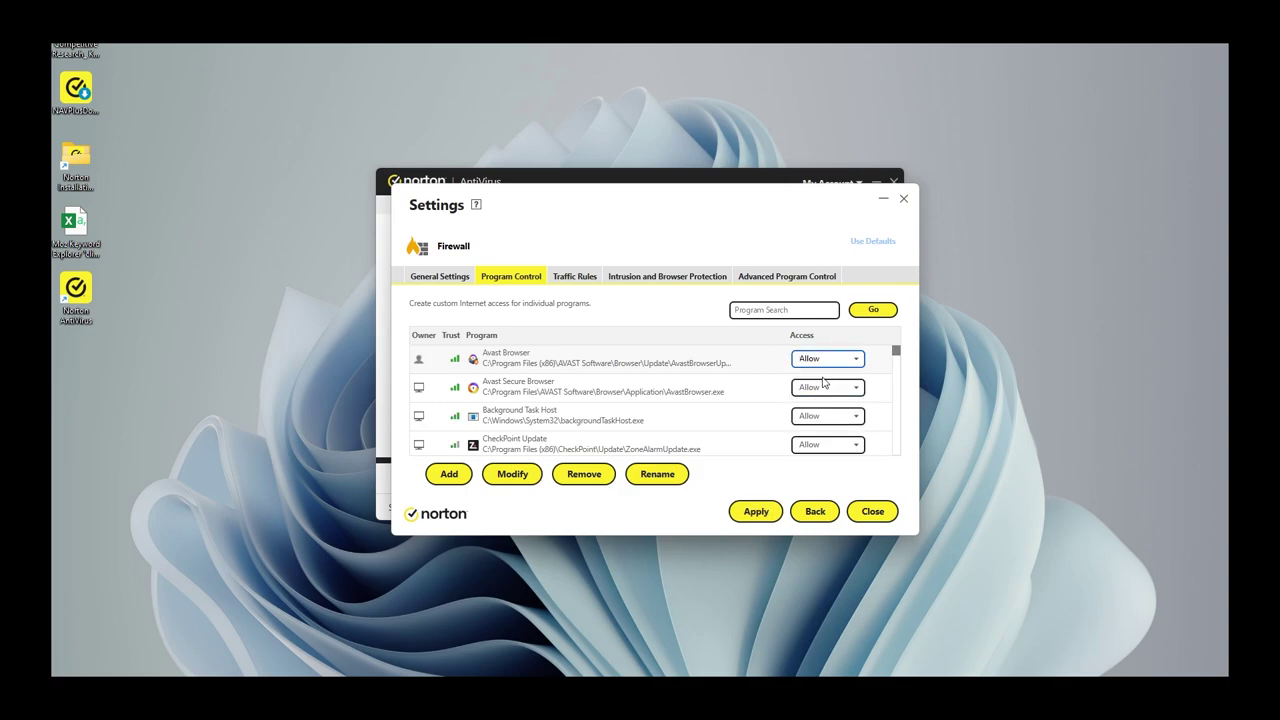
Look through the rest of the Program Control list, return to the settings overview and open the AntiSpam settings.
{"action": "scroll", "coordinate": [714, 381], "scroll_direction": "down", "scroll_amount": 5}
{"action": "scroll", "coordinate": [714, 381], "scroll_direction": "down", "scroll_amount": 15}
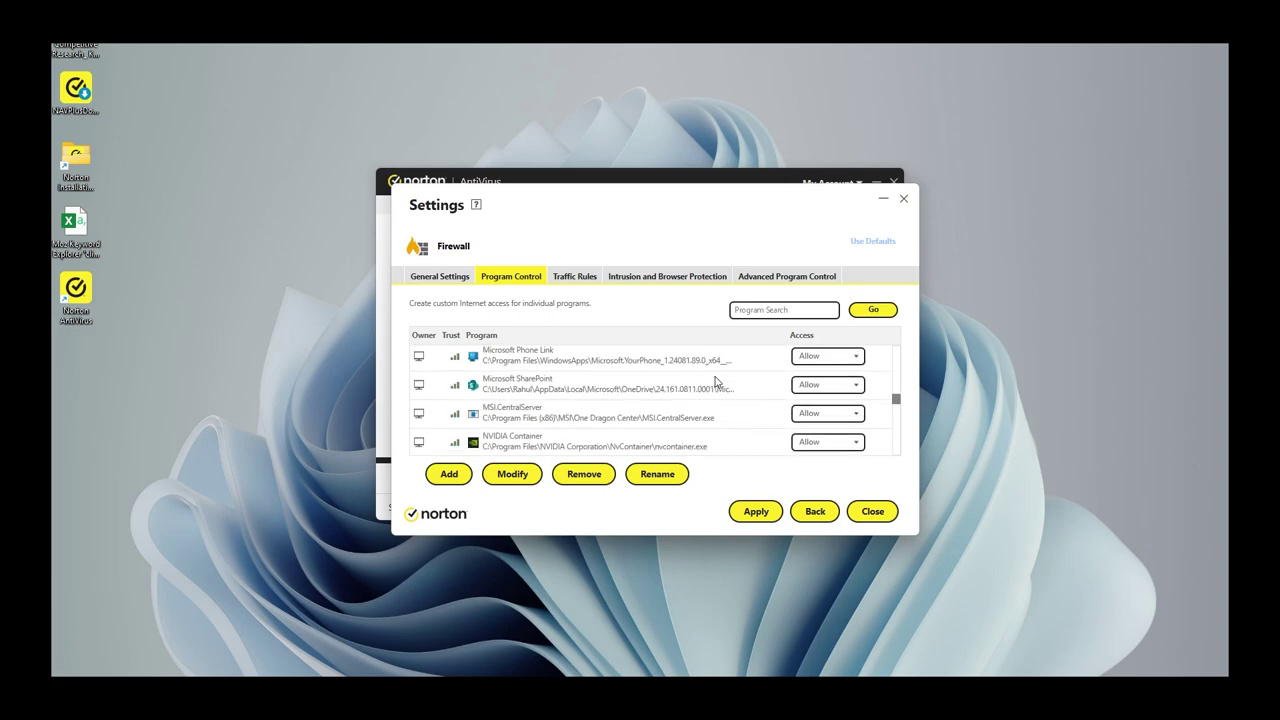
{"action": "key", "text": "Escape"}
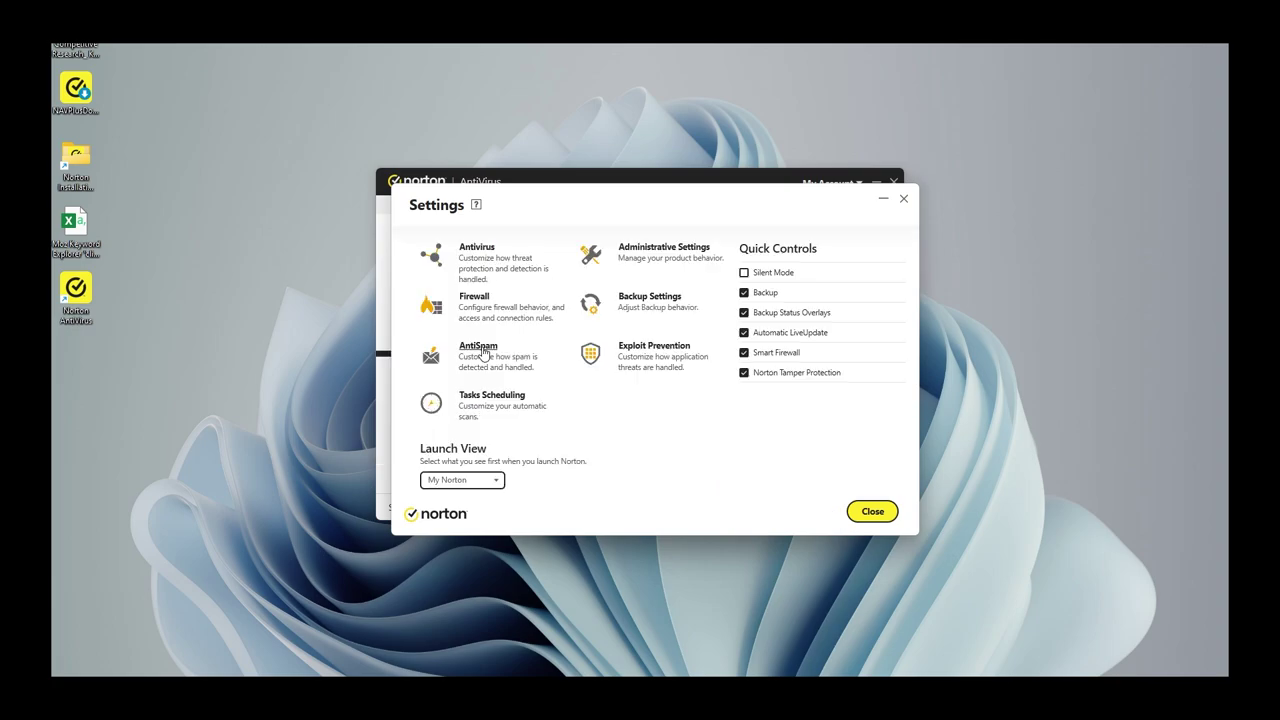
{"action": "left_click", "coordinate": [483, 352]}
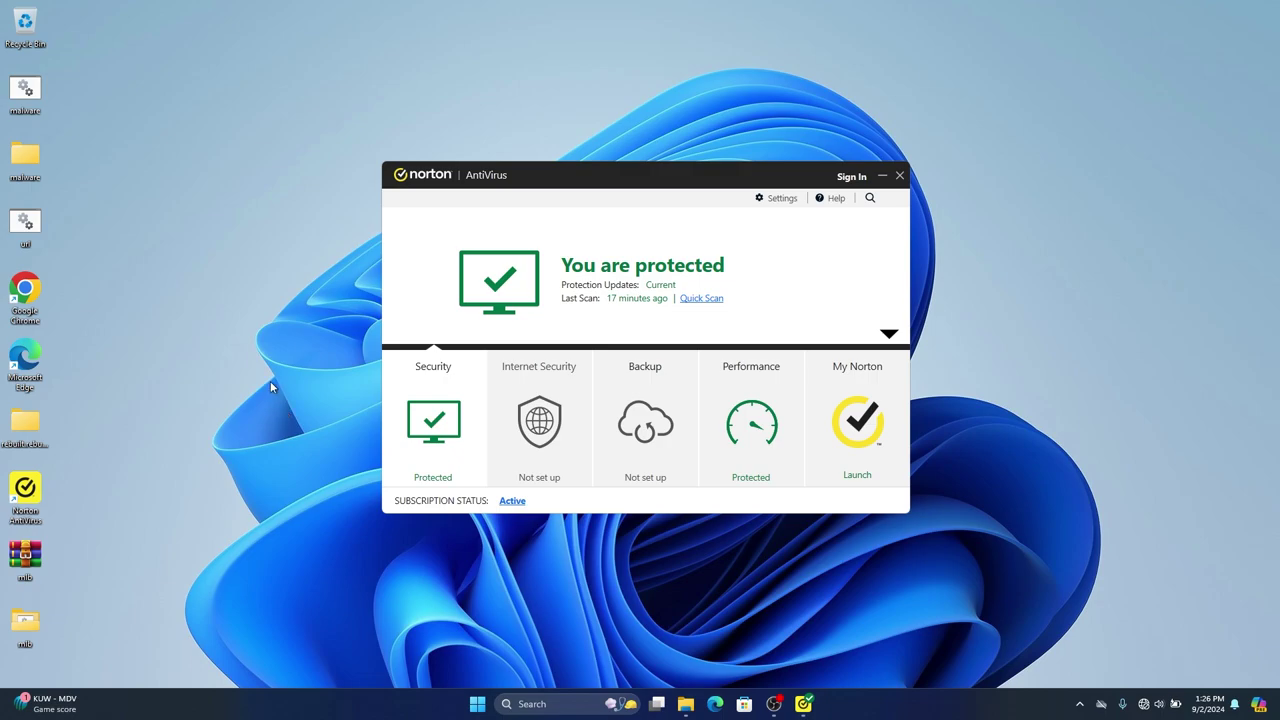
Run the malware batch file on the desktop to test the antivirus protection.
{"action": "double_click", "coordinate": [35, 82]}
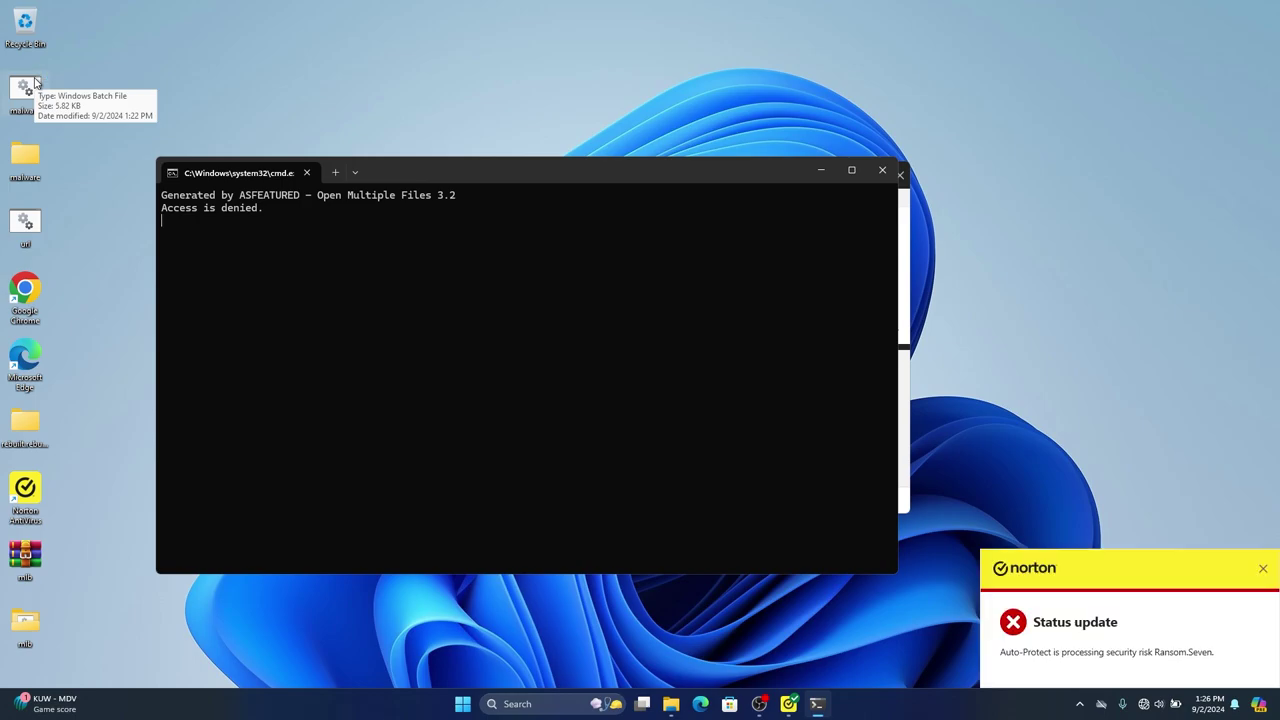
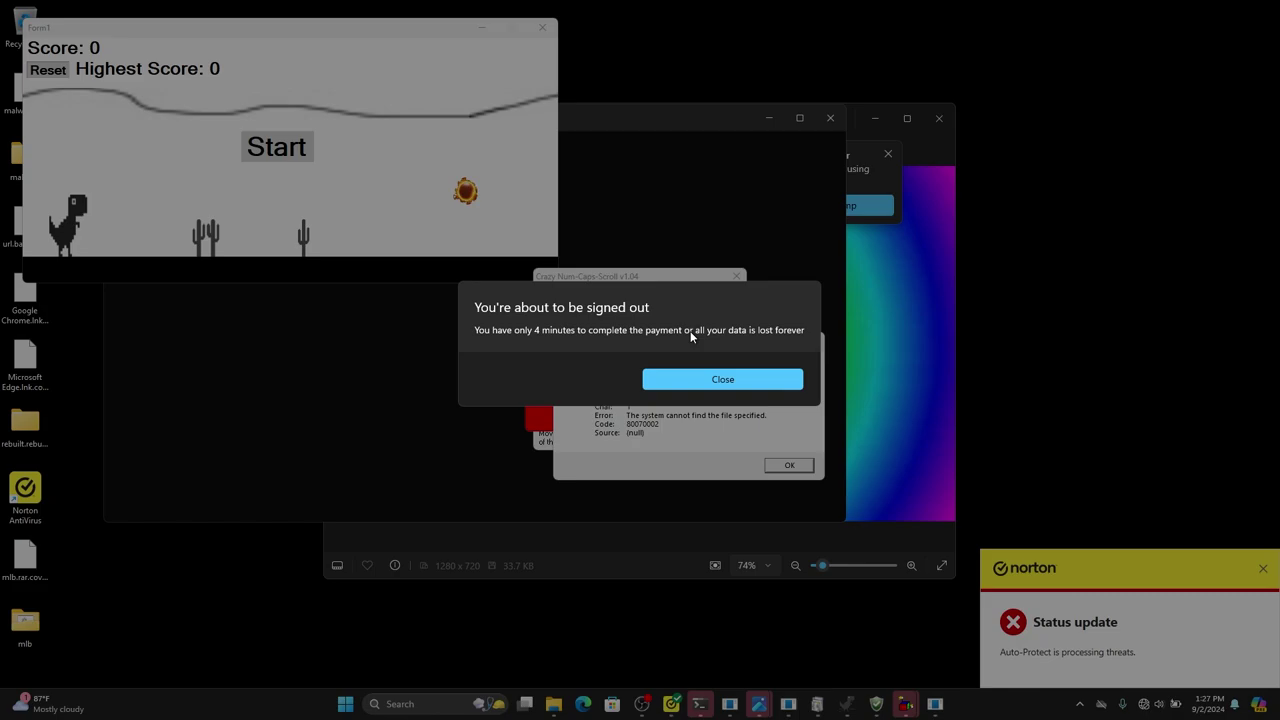
Dismiss the sign-out notice, the Windows Script Host and Failed errors, the Crazy Num-Caps-Scroll window and the dinosaur game window.
{"action": "left_click", "coordinate": [695, 384]}
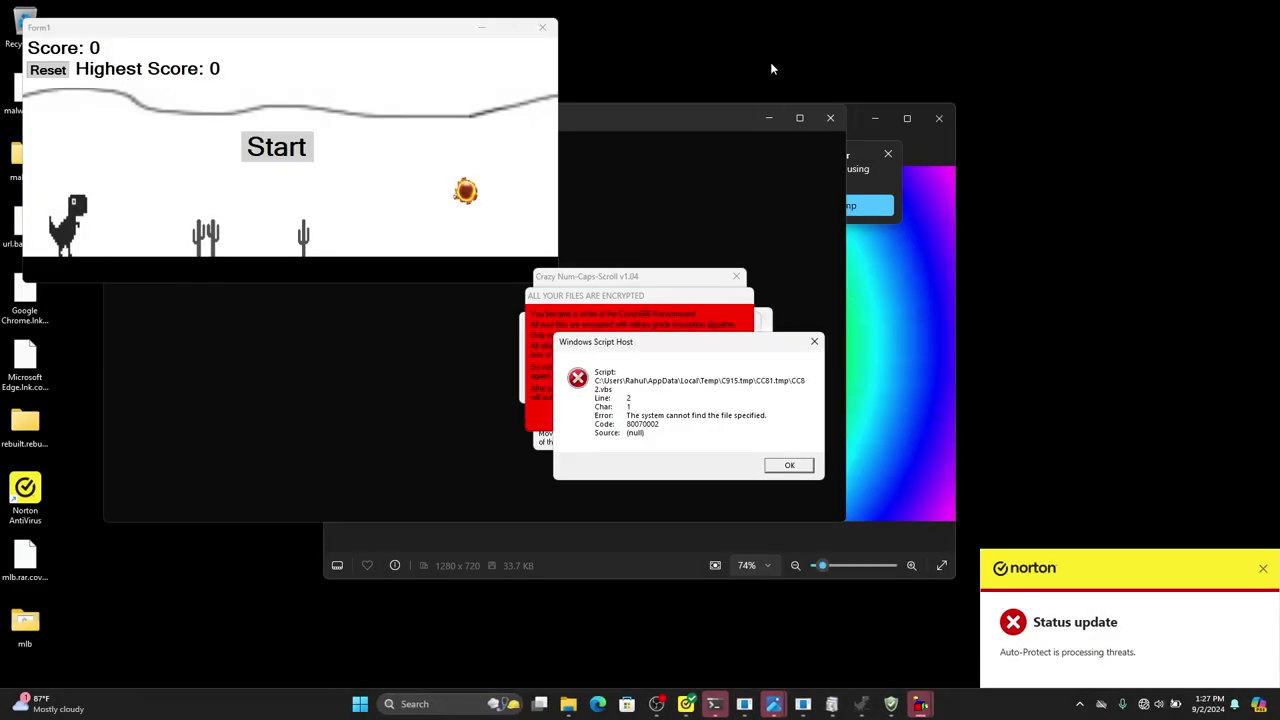
{"action": "left_click", "coordinate": [789, 467]}
{"action": "left_click", "coordinate": [719, 298]}
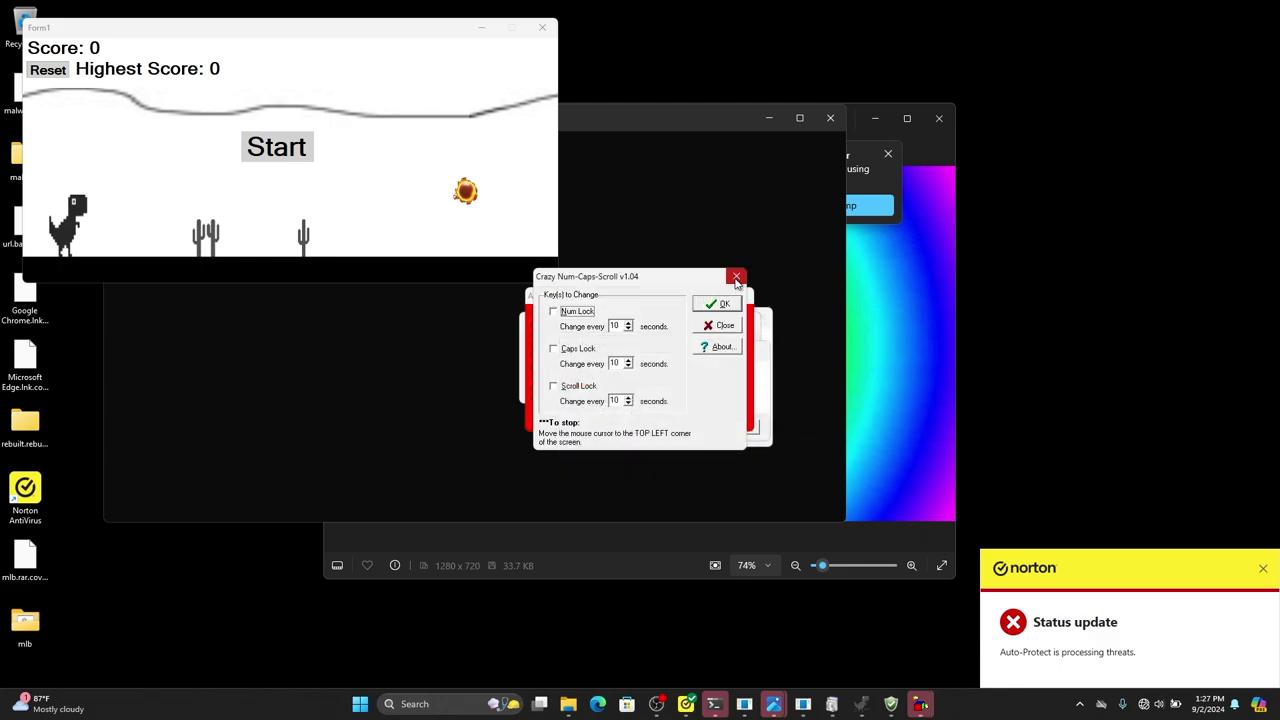
{"action": "left_click", "coordinate": [723, 454]}
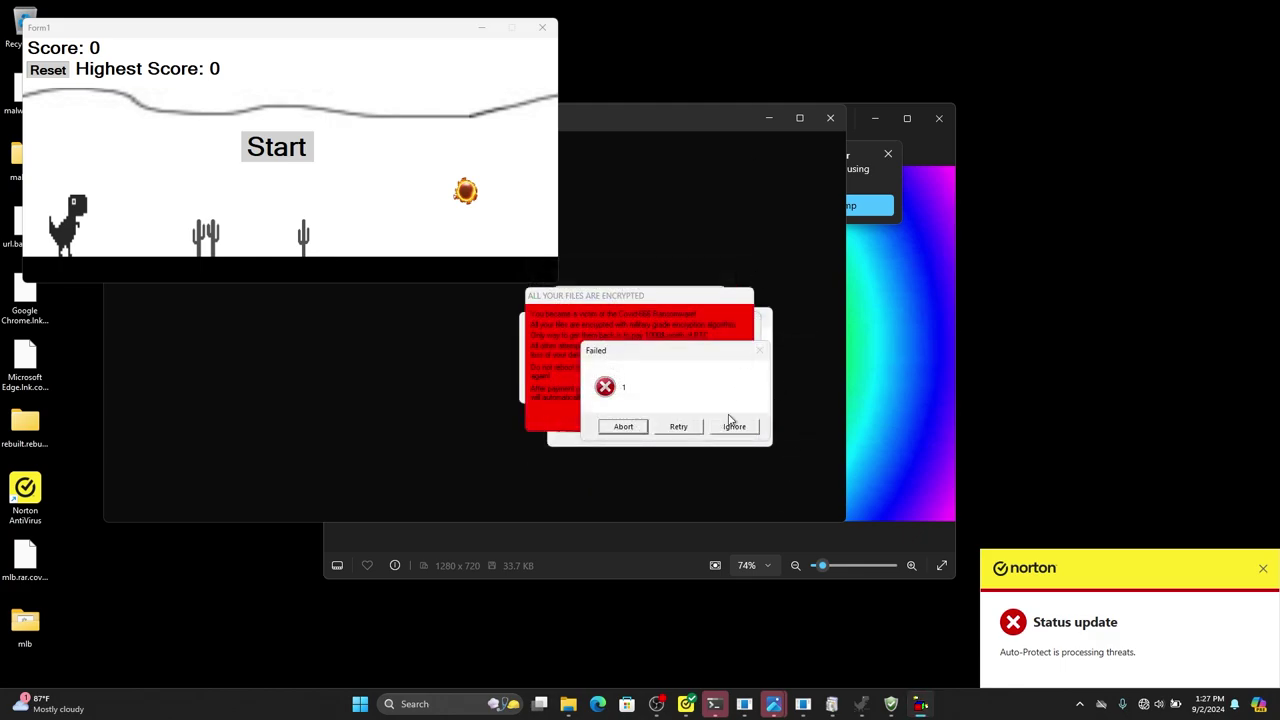
{"action": "left_click", "coordinate": [735, 428]}
{"action": "left_click", "coordinate": [634, 426]}
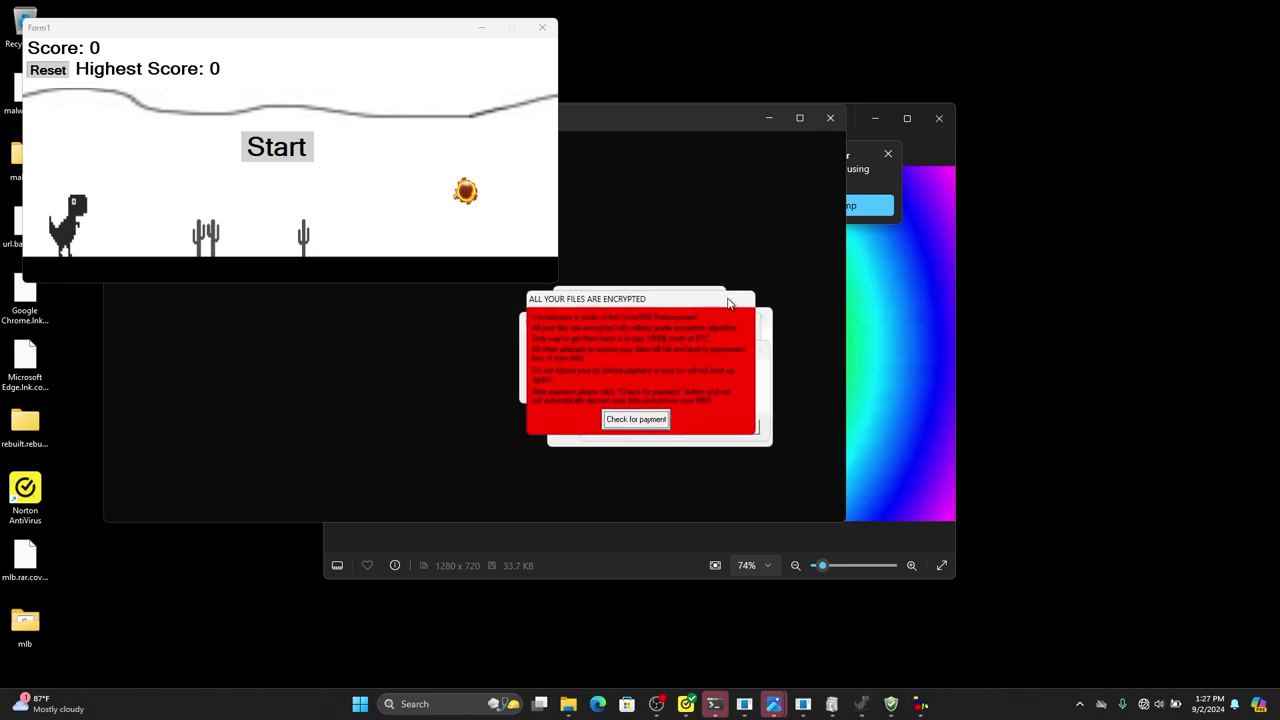
{"action": "left_click", "coordinate": [543, 28]}
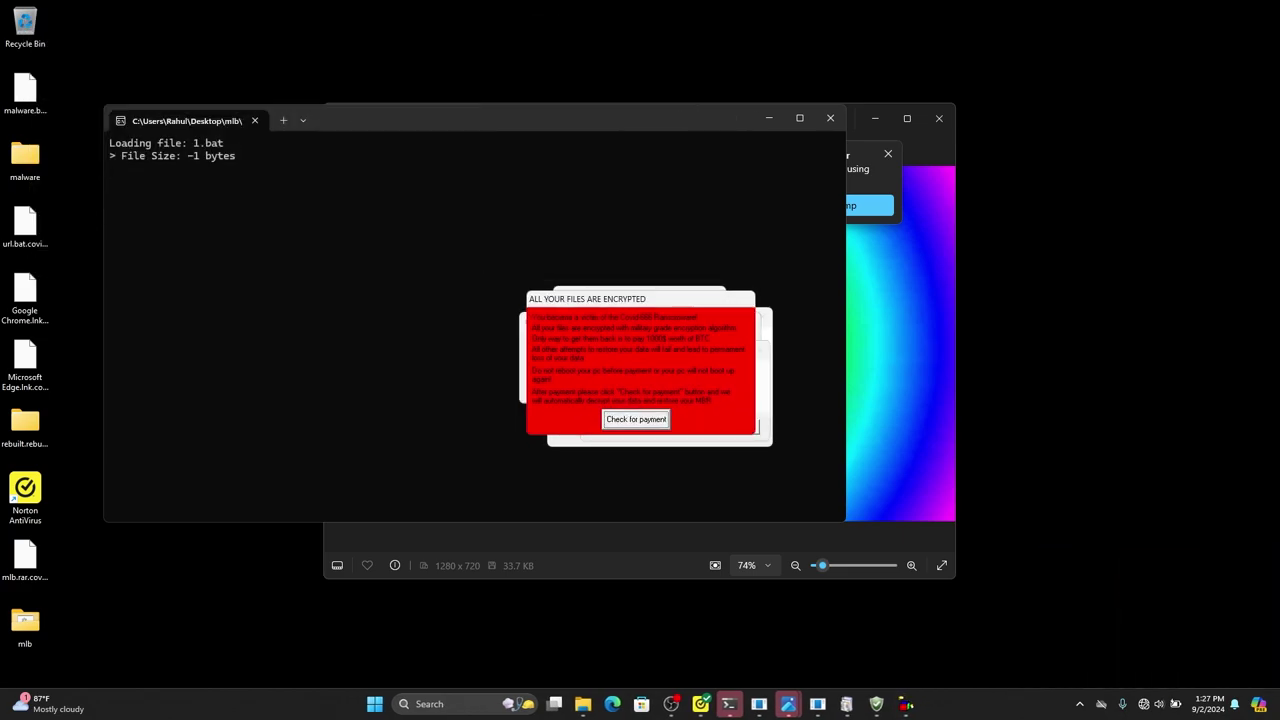
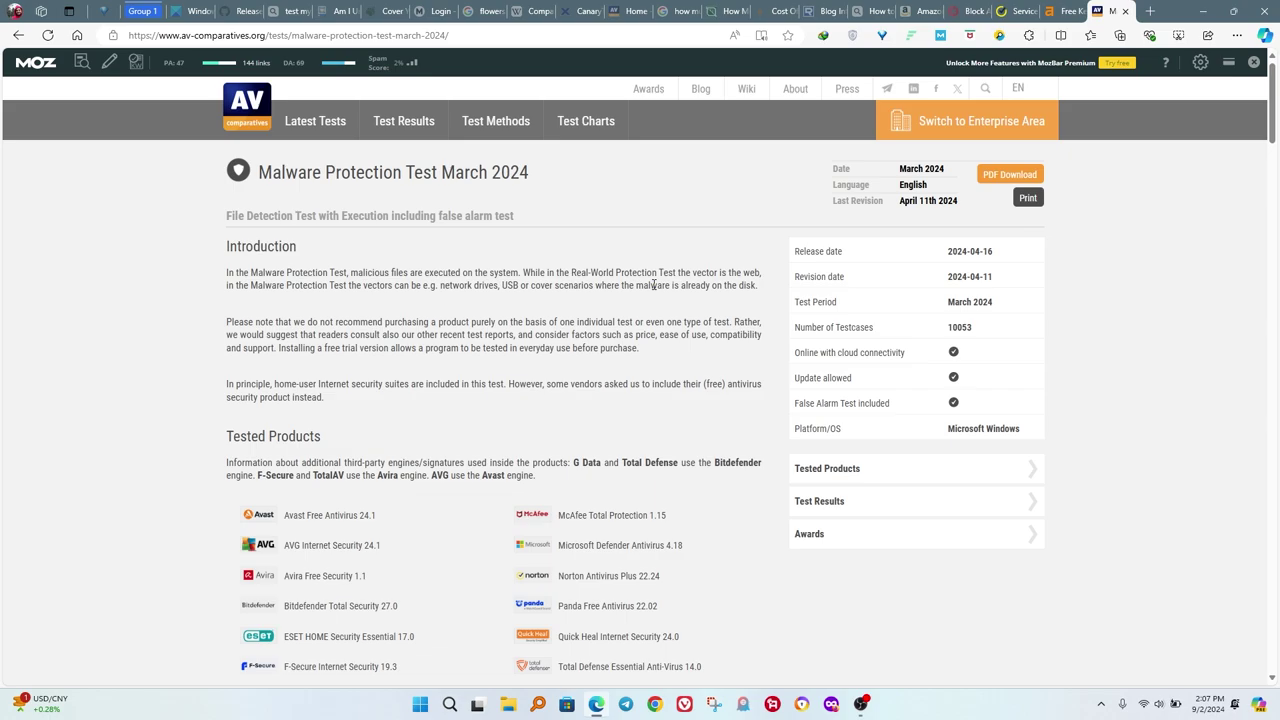
Hide the MozBar on the AV-Comparatives Malware Protection Test March 2024 page and examine the detection rates and test results.
{"action": "left_click", "coordinate": [1254, 62]}
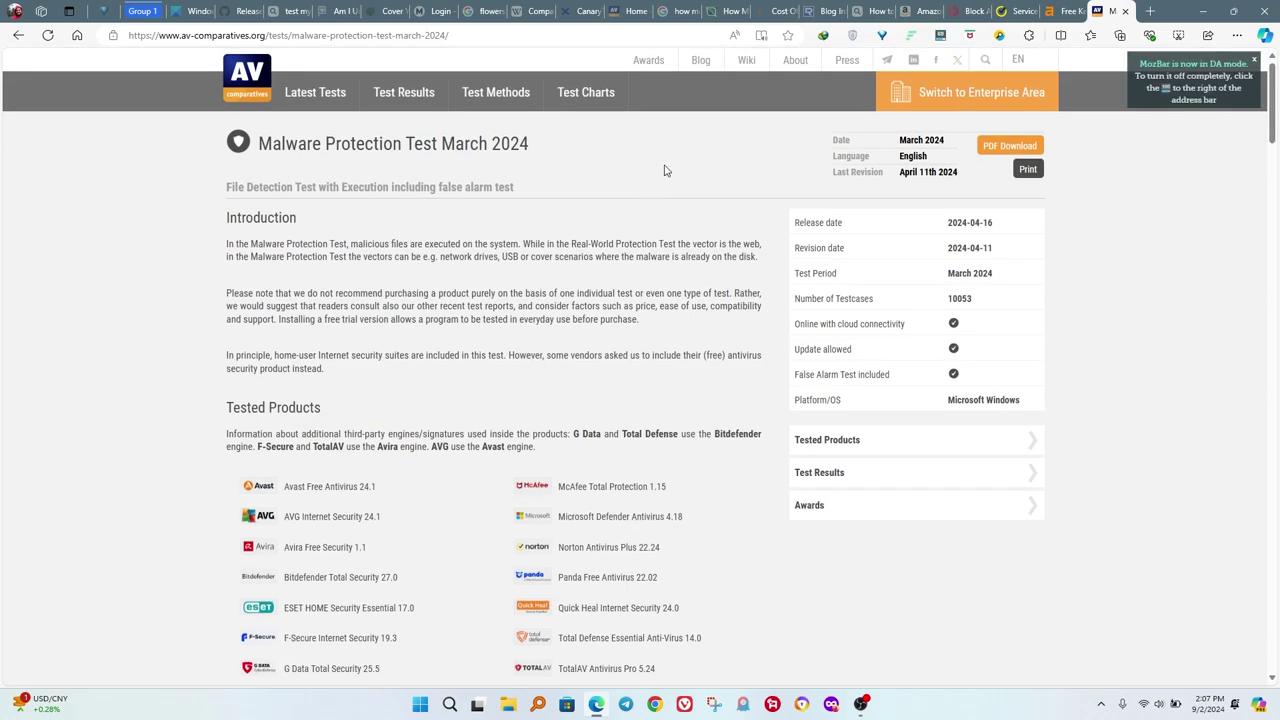
{"action": "left_click", "coordinate": [1256, 58]}
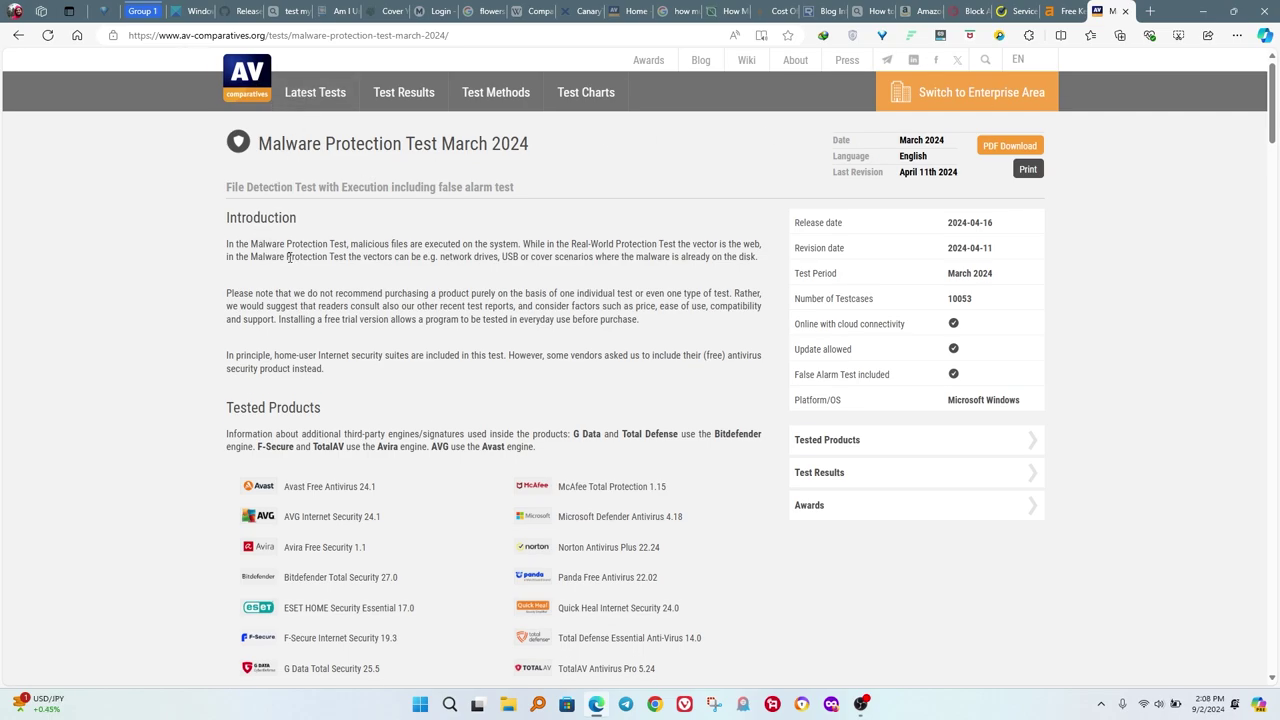
{"action": "scroll", "coordinate": [294, 271], "scroll_direction": "down", "scroll_amount": 15}
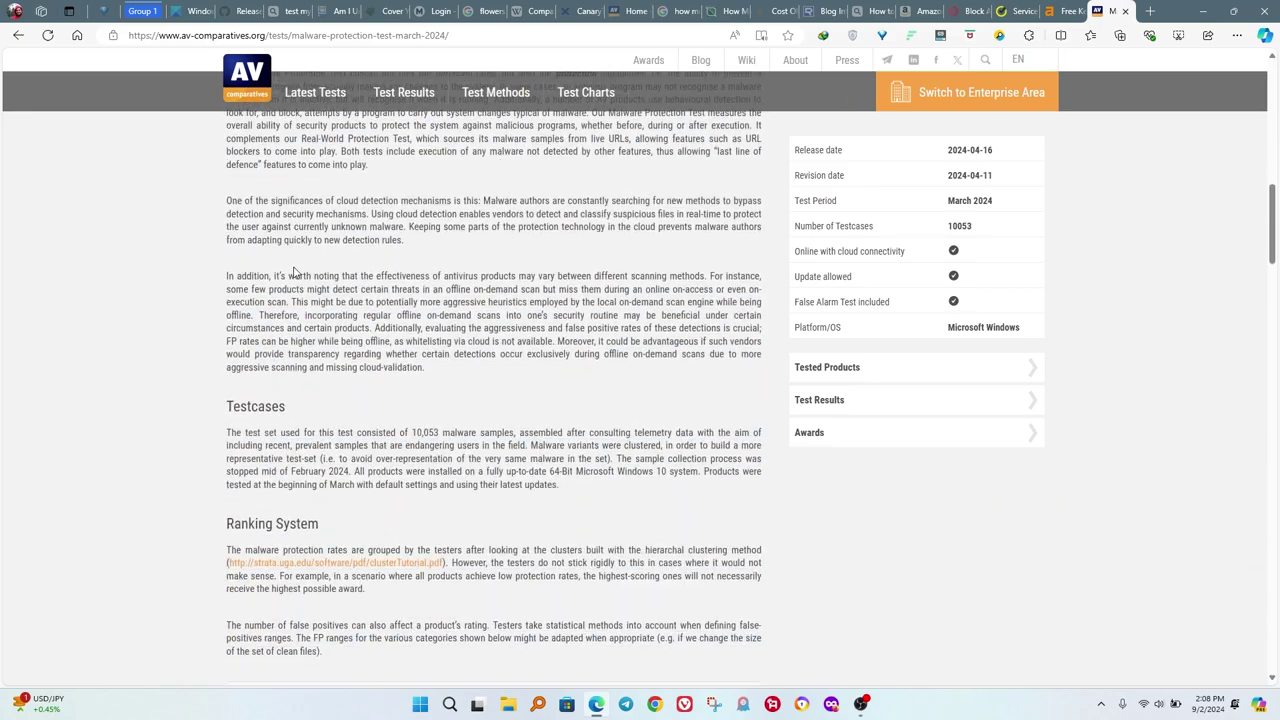
{"action": "scroll", "coordinate": [294, 267], "scroll_direction": "down", "scroll_amount": 5}
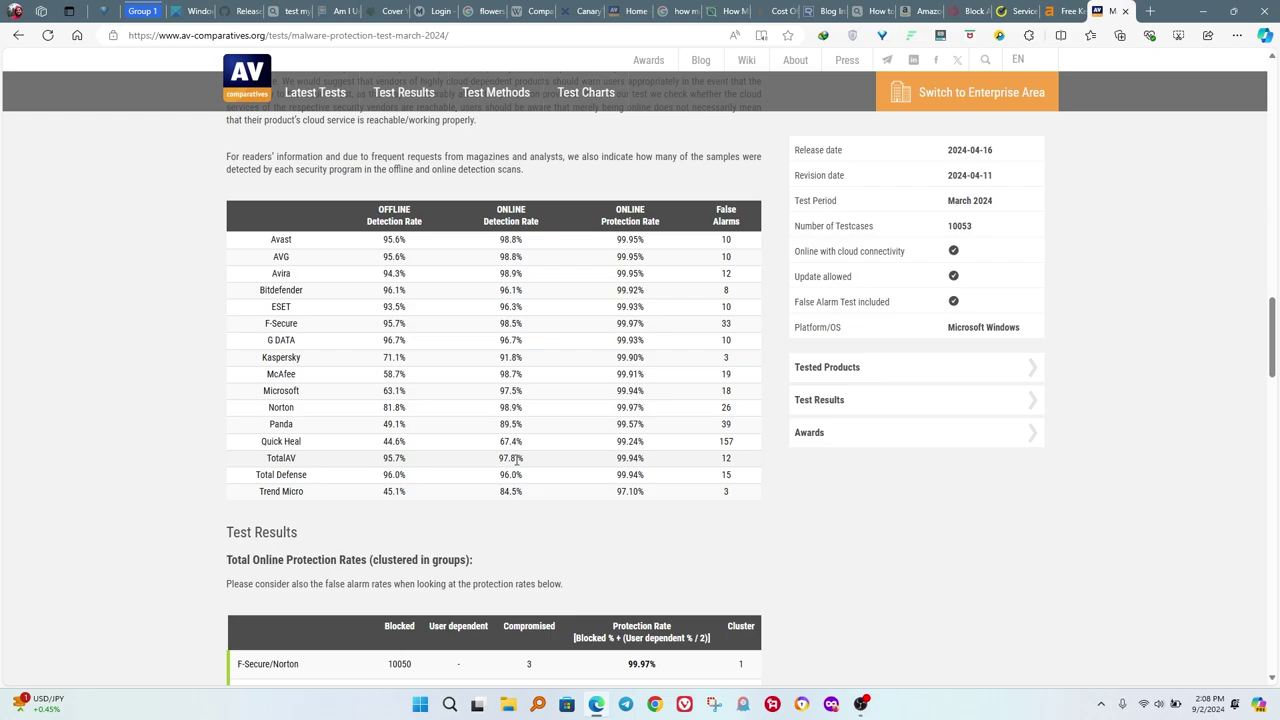
{"action": "scroll", "coordinate": [497, 468], "scroll_direction": "down", "scroll_amount": 3}
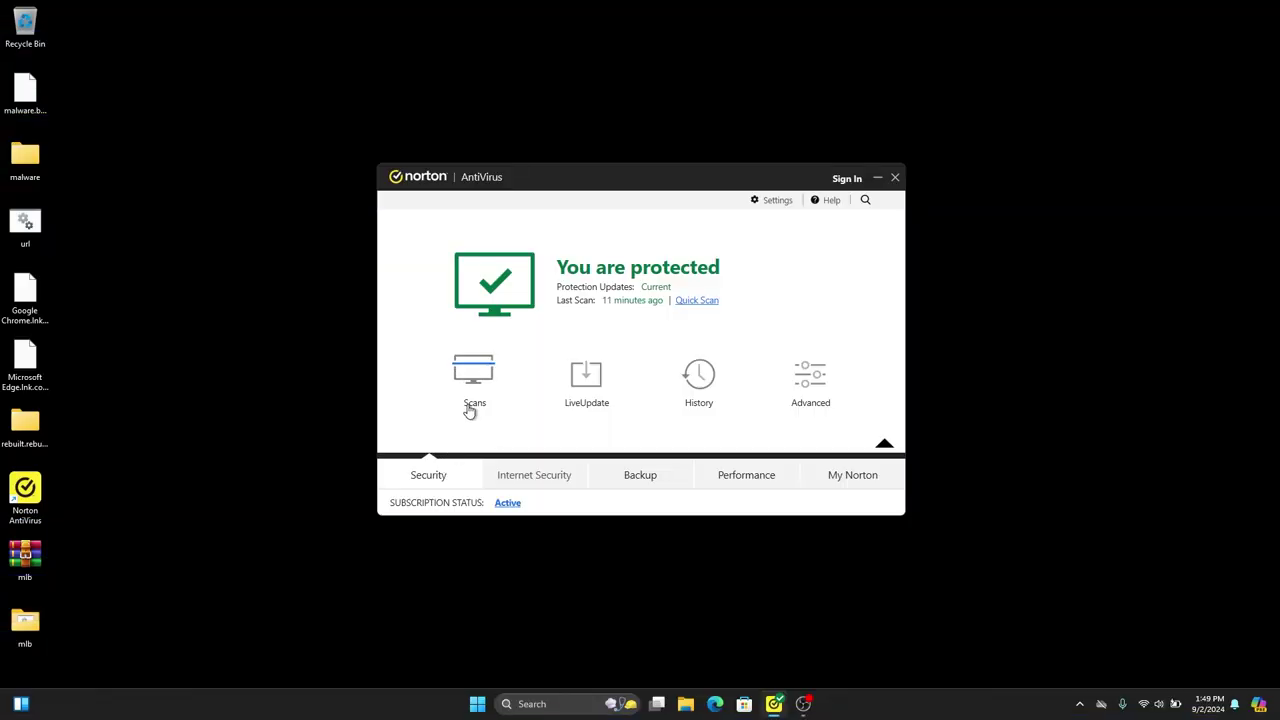
Open Norton's Scans options in the Security section and close them without starting a scan.
{"action": "left_click", "coordinate": [469, 408]}
{"action": "left_click", "coordinate": [872, 509]}
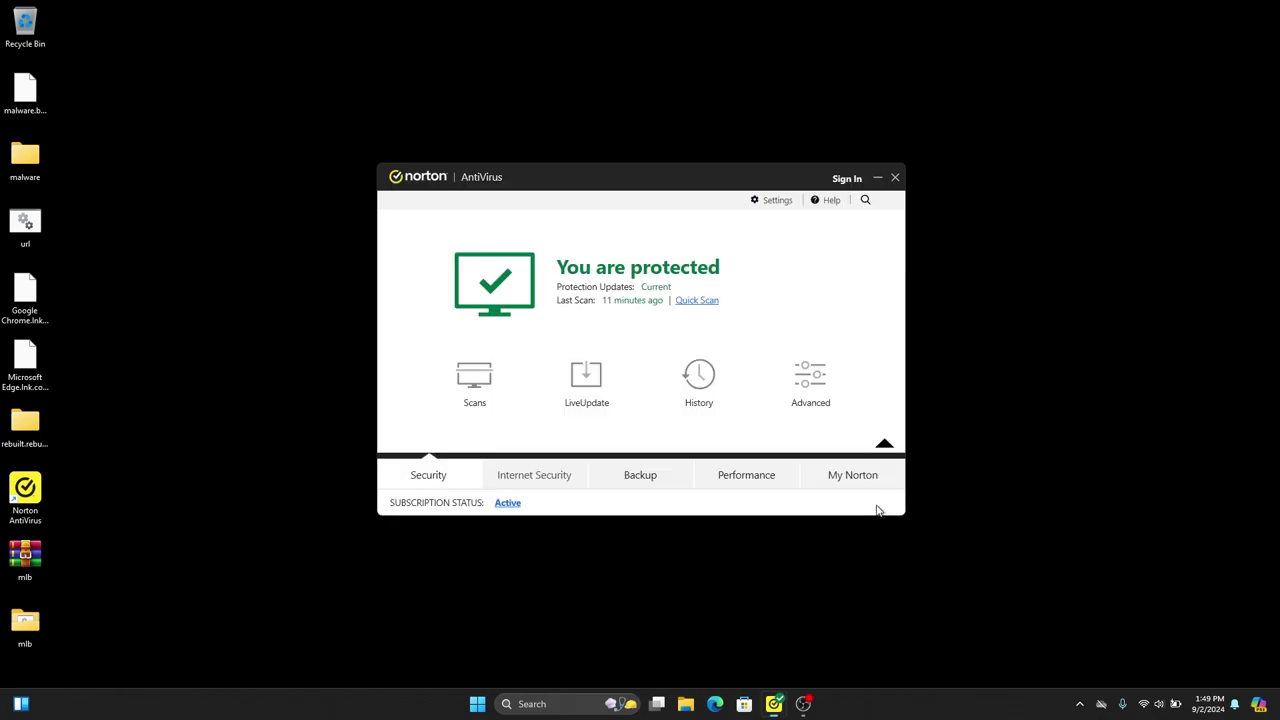
Open the Browser Extensions page from Internet Security in Microsoft Edge, restore the previous pages and close the duplicate Norton tab.
{"action": "left_click", "coordinate": [556, 481]}
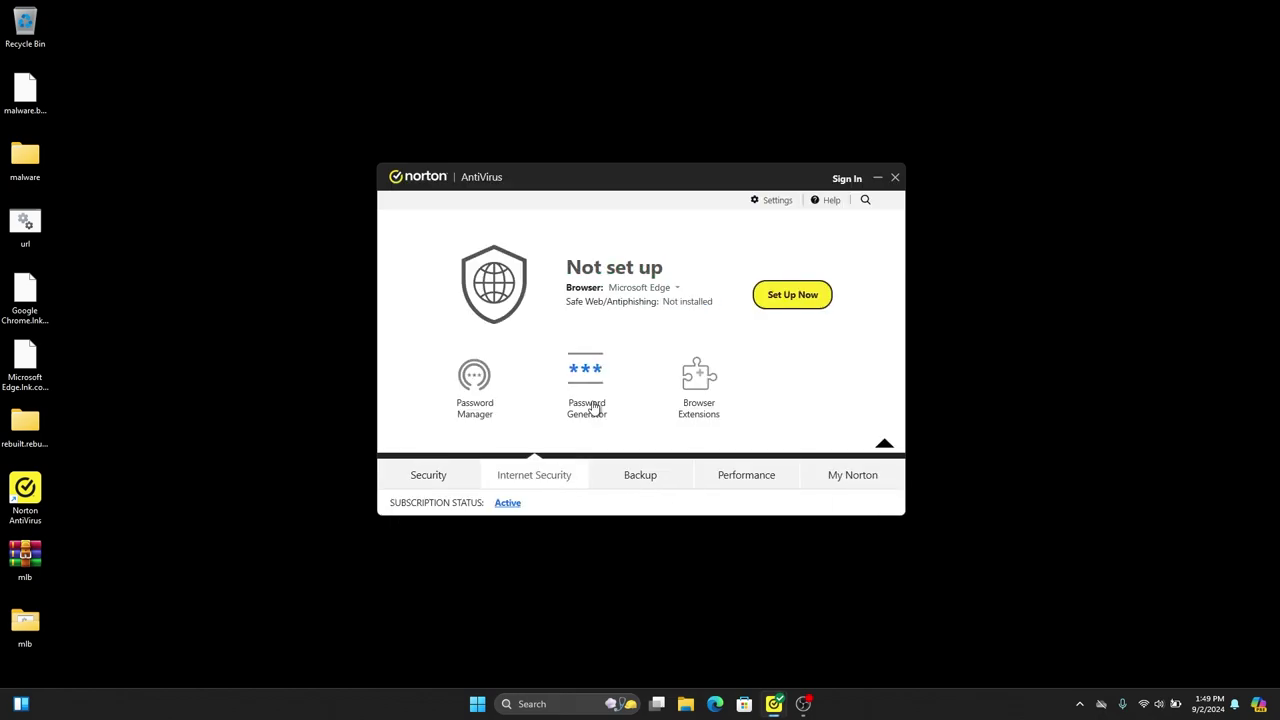
{"action": "left_click", "coordinate": [678, 388]}
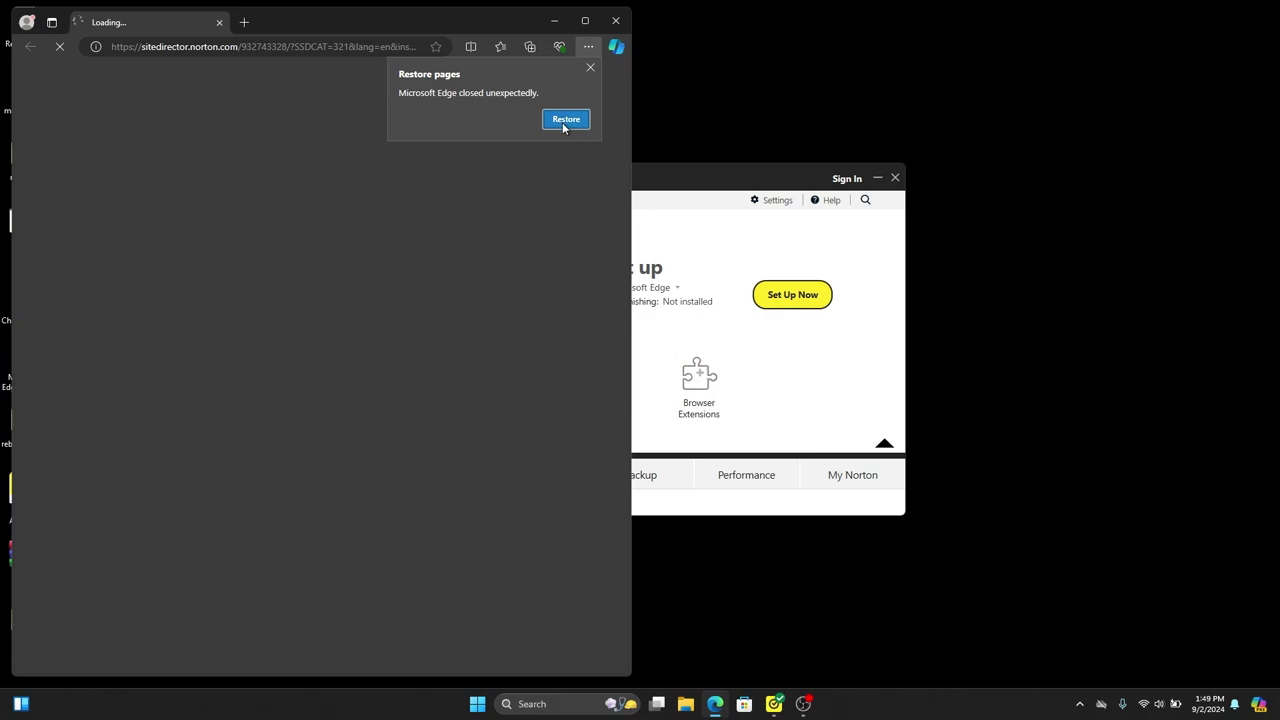
{"action": "left_click", "coordinate": [562, 122]}
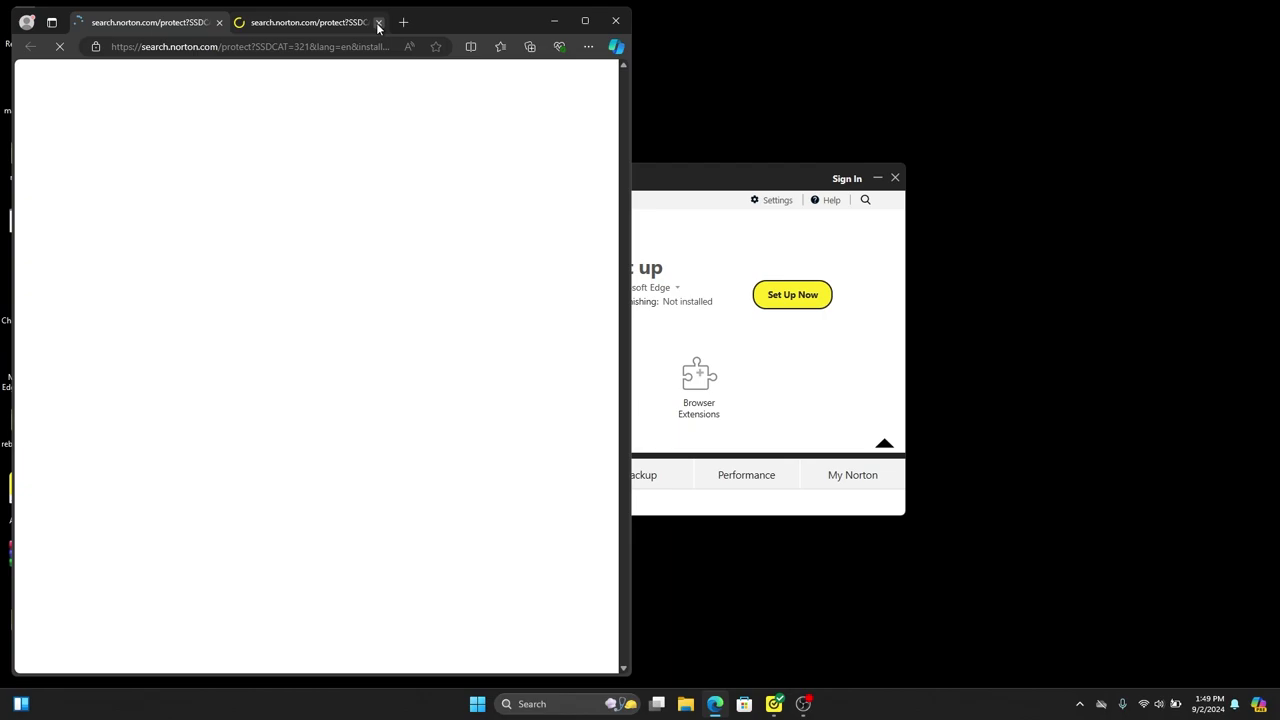
{"action": "left_click", "coordinate": [378, 23]}
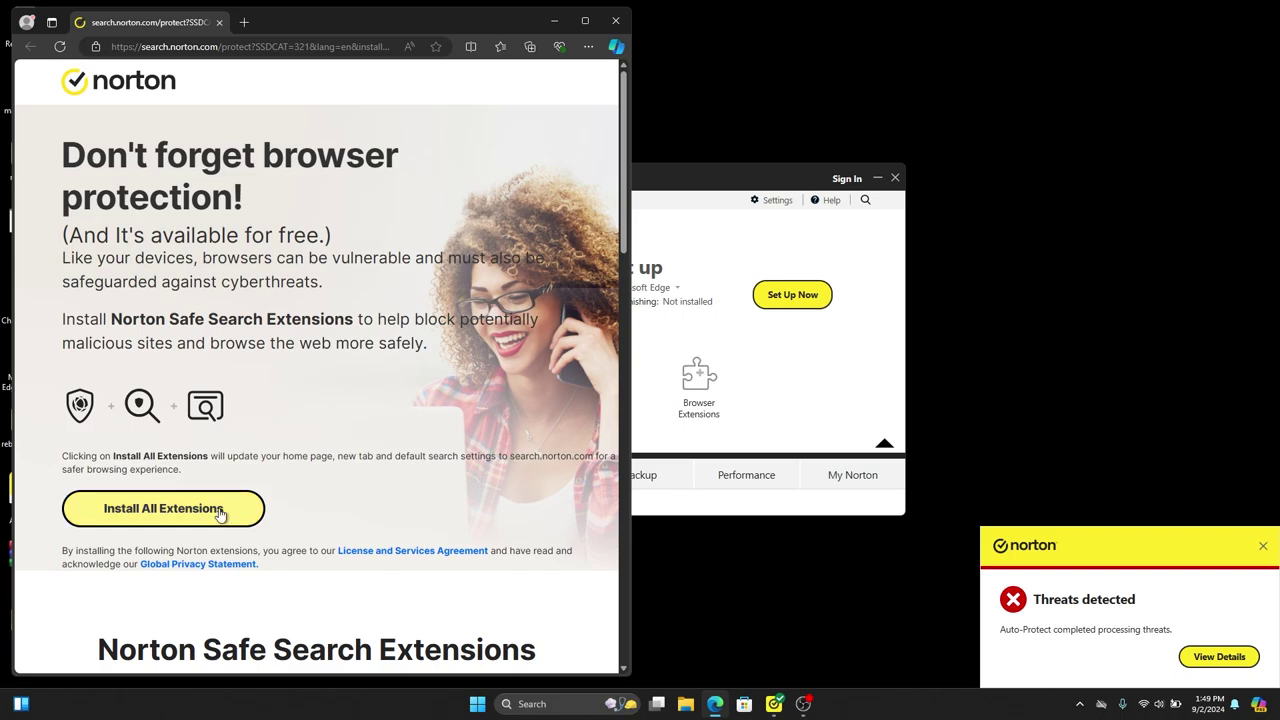
Start installing all Norton extensions and add Norton Safe Web to Microsoft Edge, dismissing the Norton threat notification.
{"action": "left_click", "coordinate": [250, 500]}
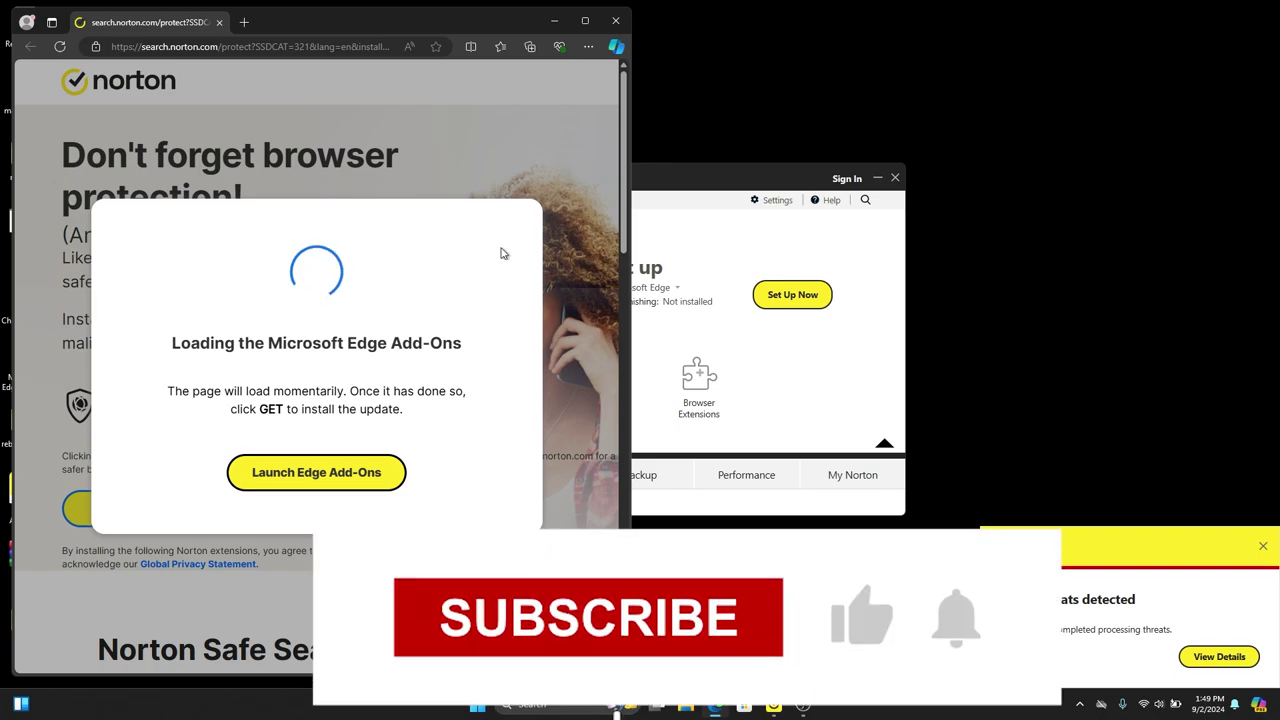
{"action": "left_click", "coordinate": [350, 485]}
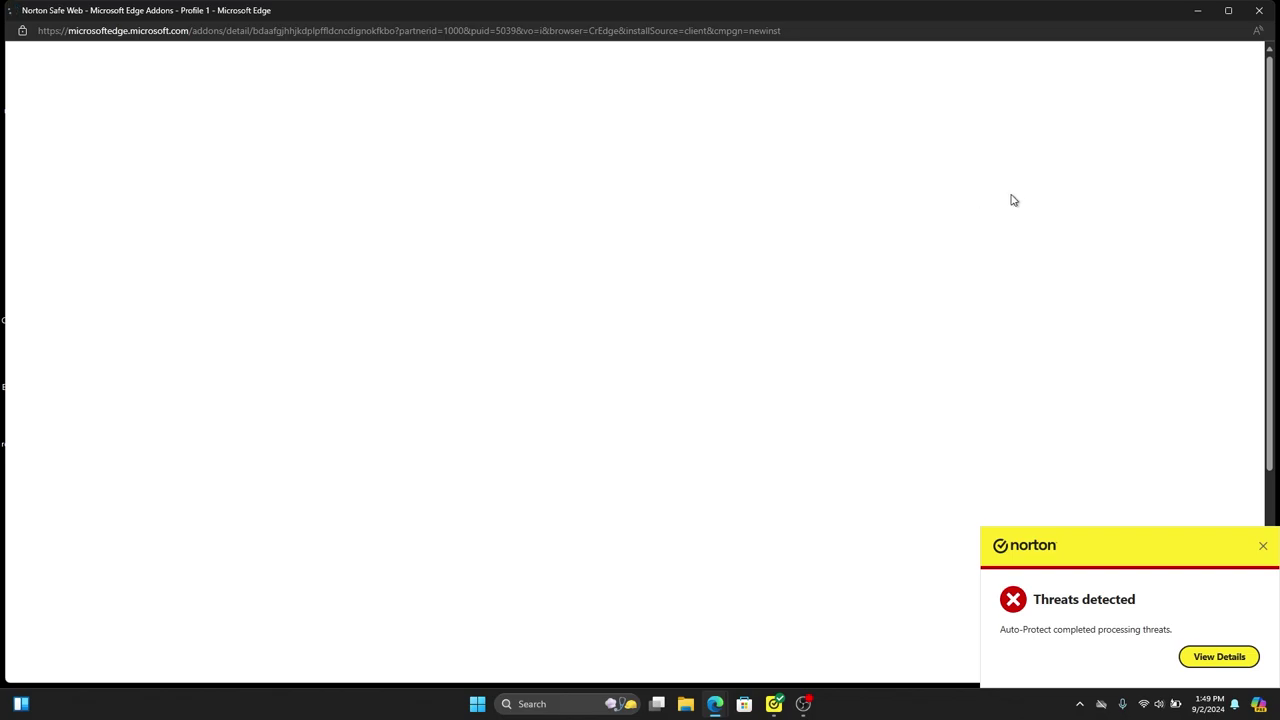
{"action": "left_click", "coordinate": [1263, 546]}
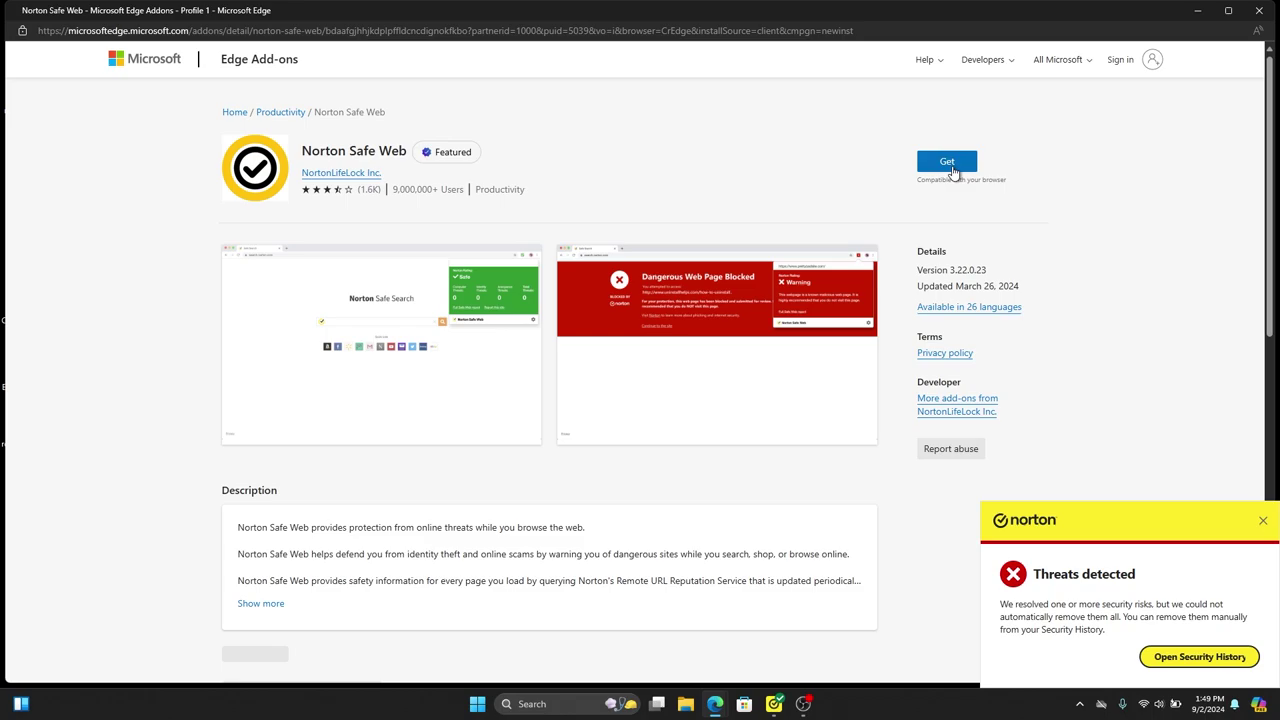
{"action": "left_click", "coordinate": [950, 163]}
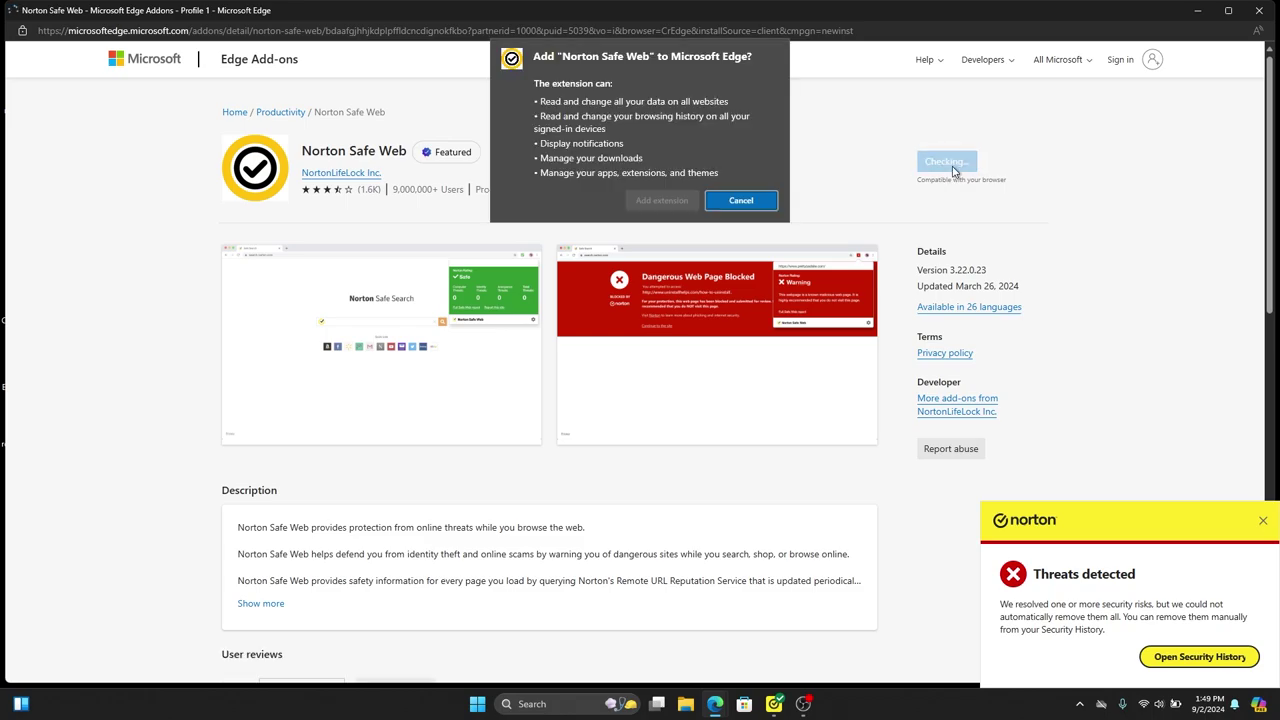
{"action": "left_click", "coordinate": [649, 201]}
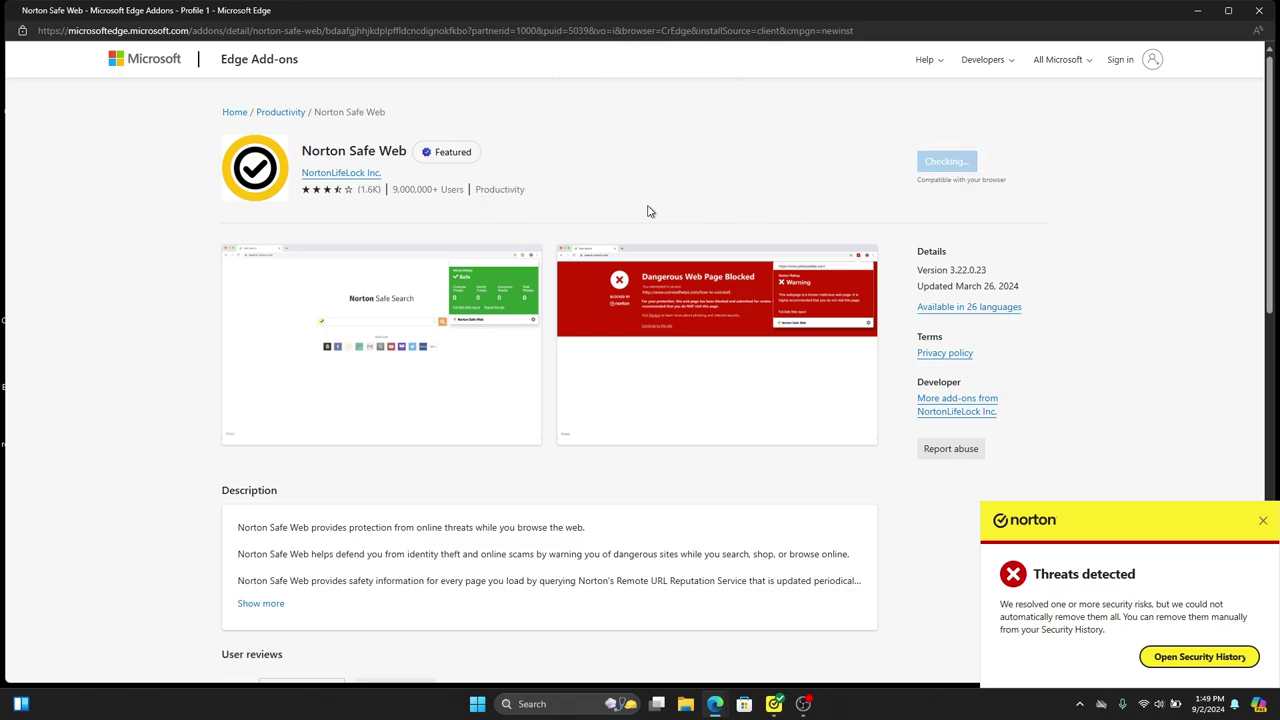
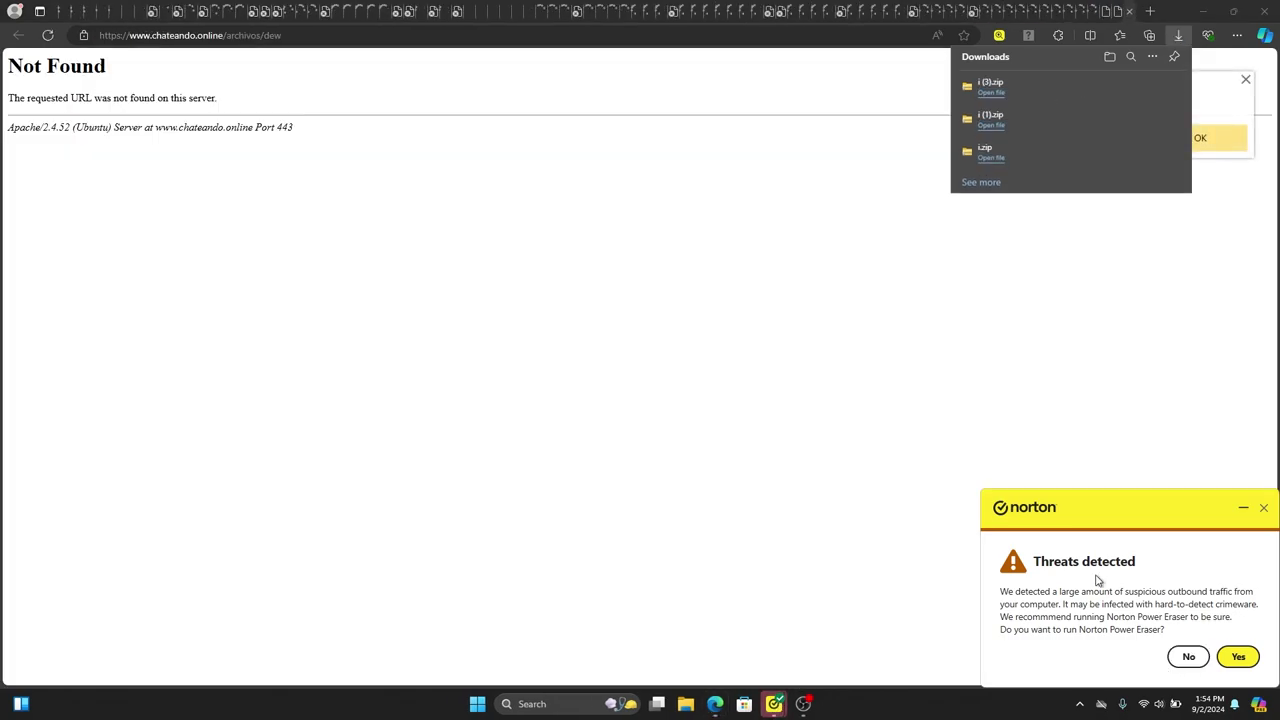
Dismiss the Edge downloads list and the Malicious Download Detected alerts.
{"action": "left_click", "coordinate": [933, 468]}
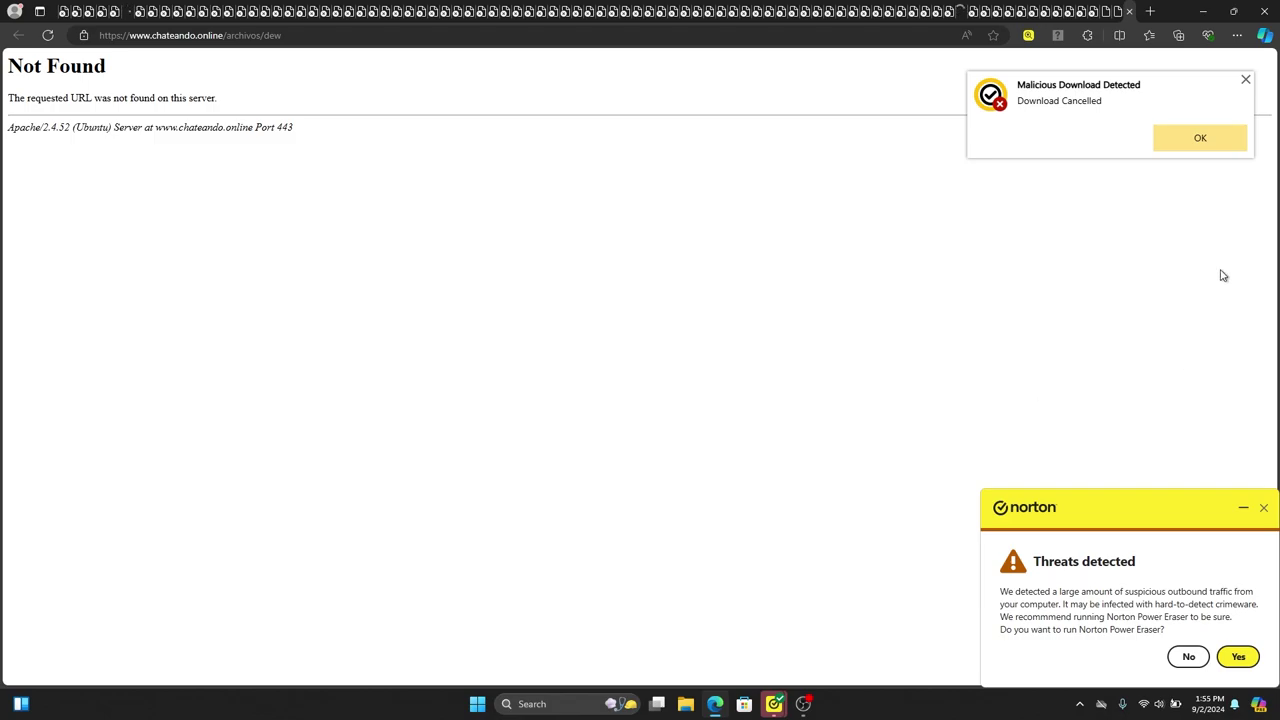
{"action": "left_click", "coordinate": [1220, 137]}
{"action": "left_click", "coordinate": [1188, 140]}
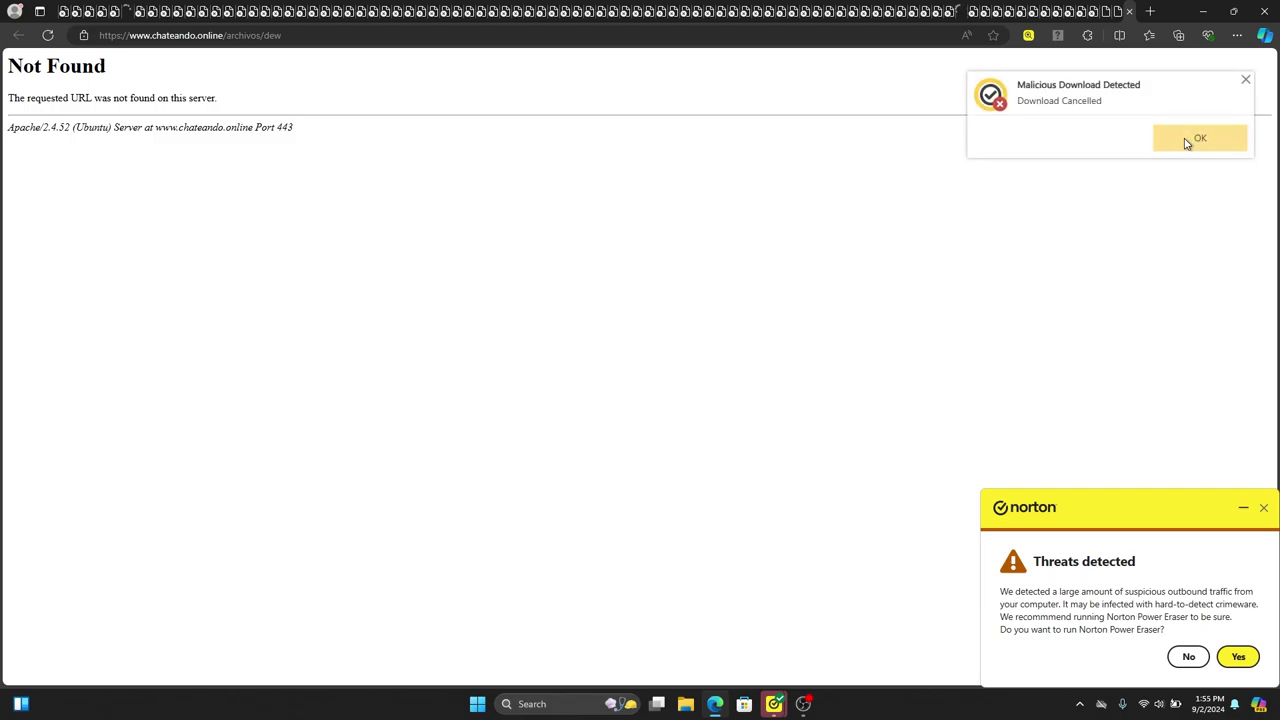
Open the full Edge downloads page and examine the status of the downloaded malware files.
{"action": "left_click", "coordinate": [1237, 35]}
{"action": "left_click", "coordinate": [1112, 200]}
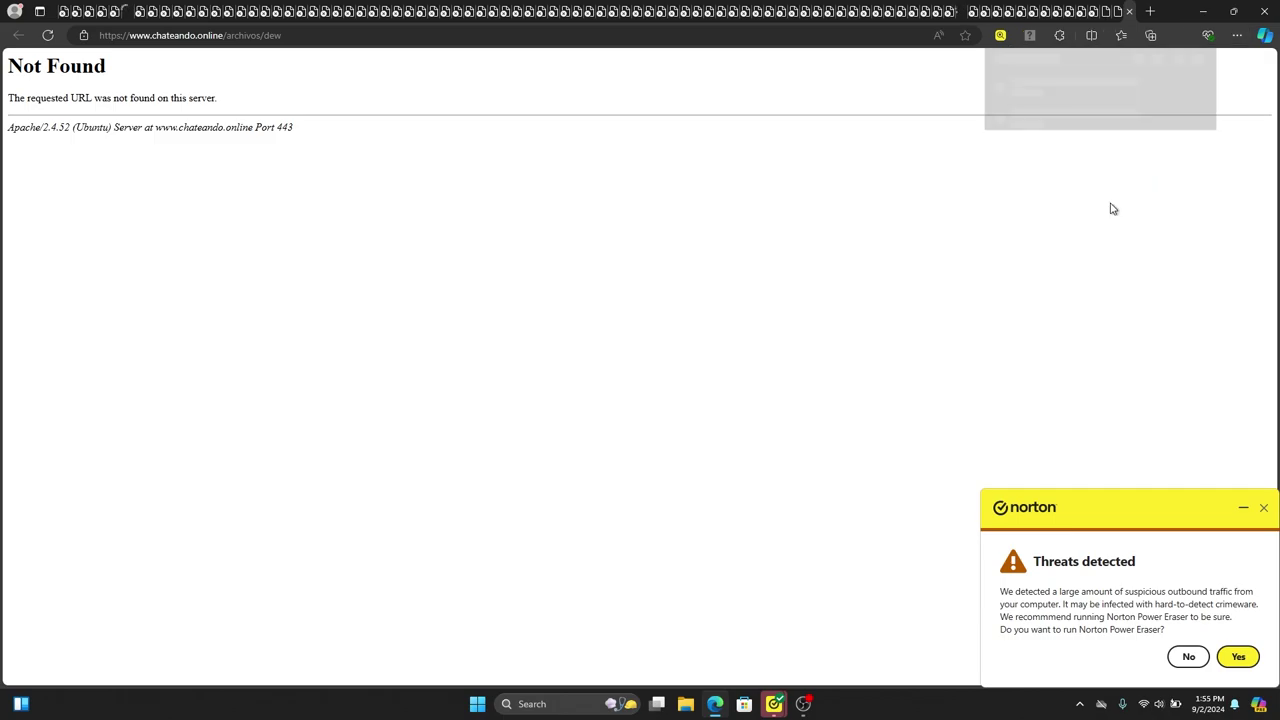
{"action": "left_click", "coordinate": [1148, 57]}
{"action": "left_click", "coordinate": [1080, 85]}
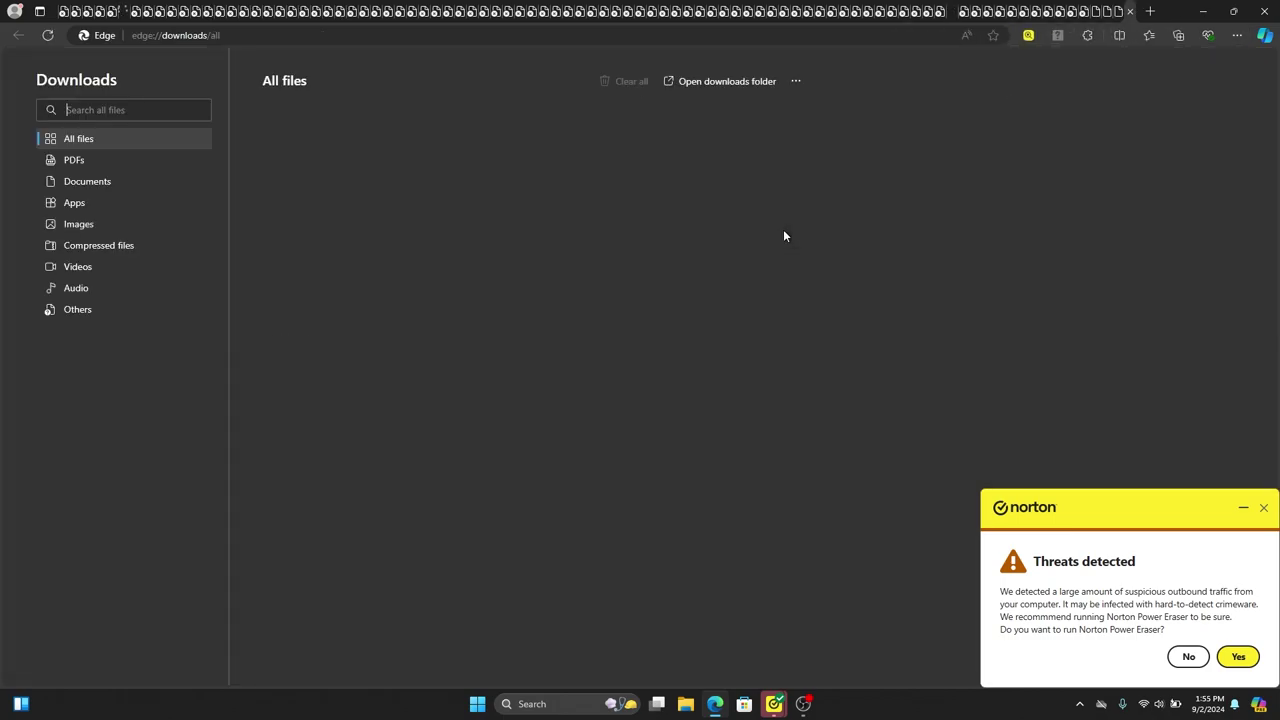
{"action": "scroll", "coordinate": [784, 236], "scroll_direction": "down", "scroll_amount": 15}
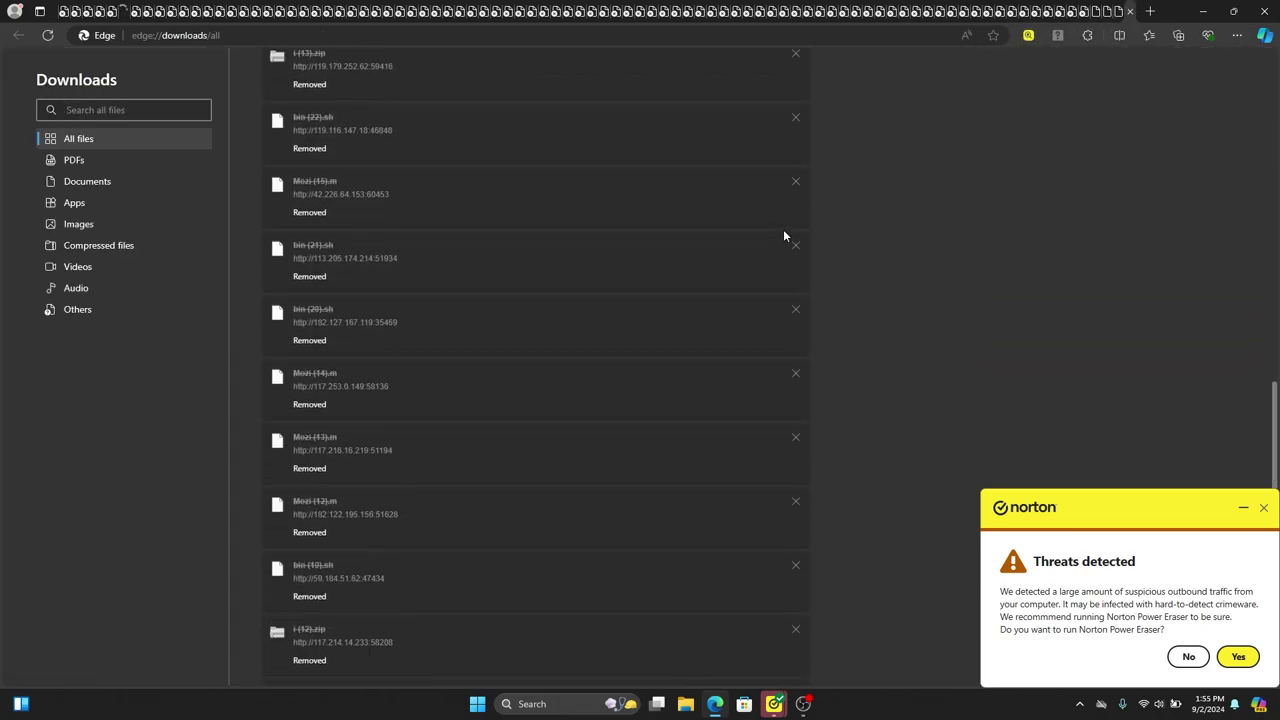